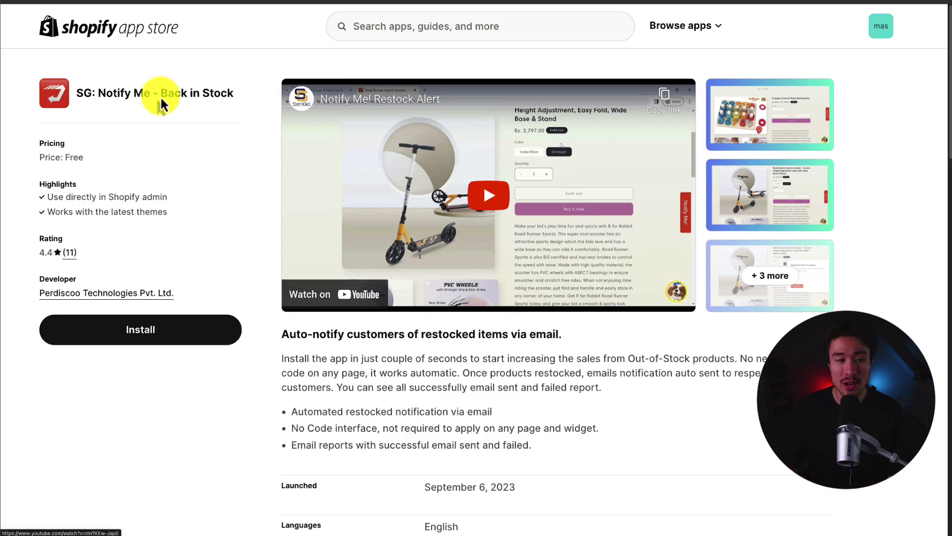
# Review the SG: Notify Me - Back in Stock listing's app name and restock-notification headline.
pyautogui.moveTo(124, 94); pyautogui.dragTo(282, 164)
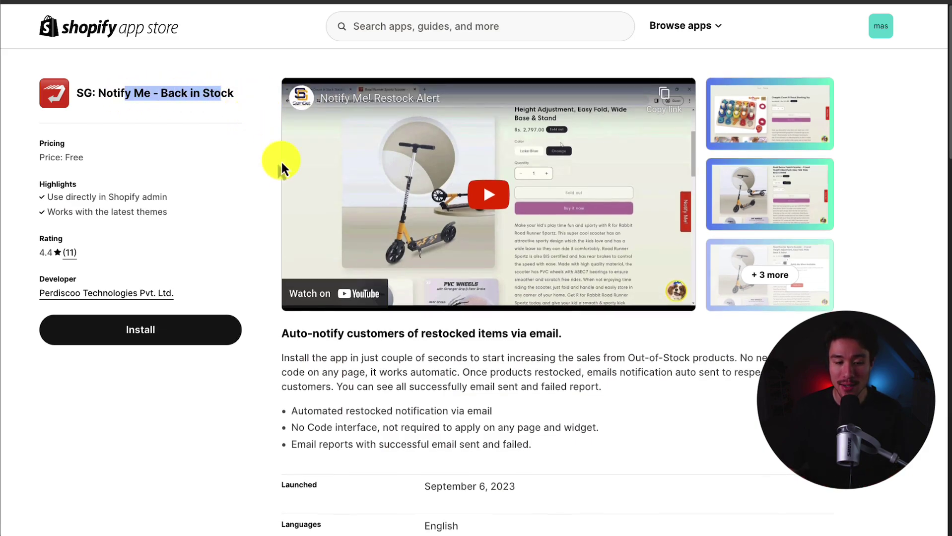
pyautogui.scroll(-2, 323, 208)
pyautogui.click(365, 263)
pyautogui.moveTo(314, 255); pyautogui.dragTo(479, 252)
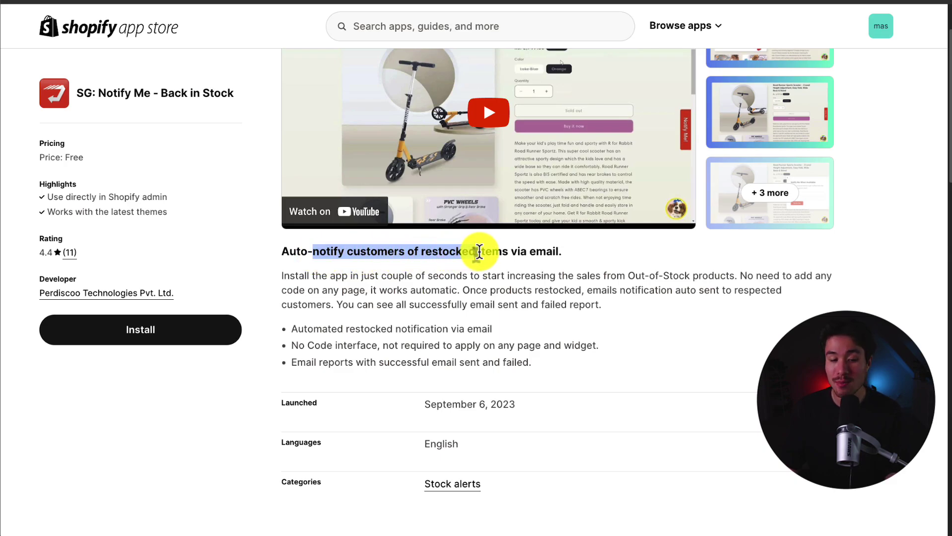
pyautogui.scroll(2, 385, 236)
pyautogui.click(52, 167)
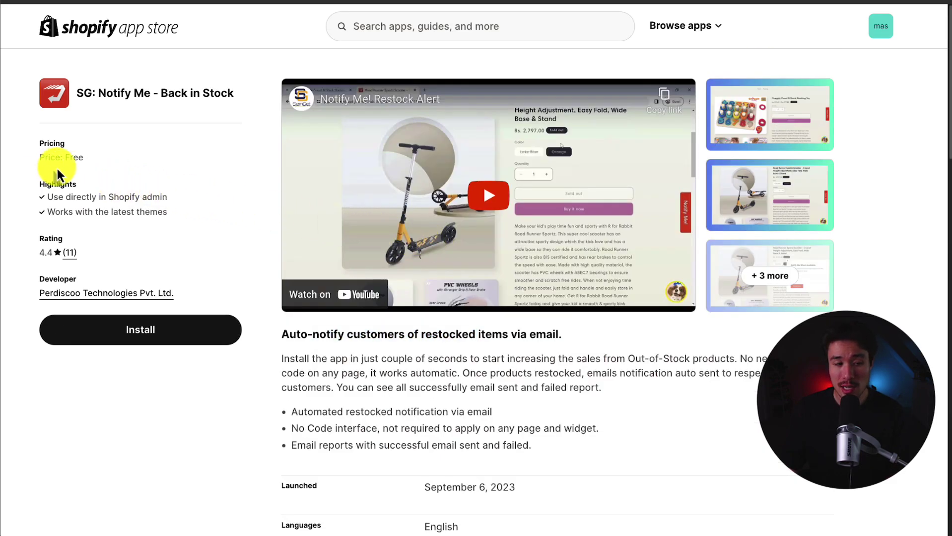
# Browse the listing screenshots, including the Notify Me popup, then start the free install.
pyautogui.click(706, 144)
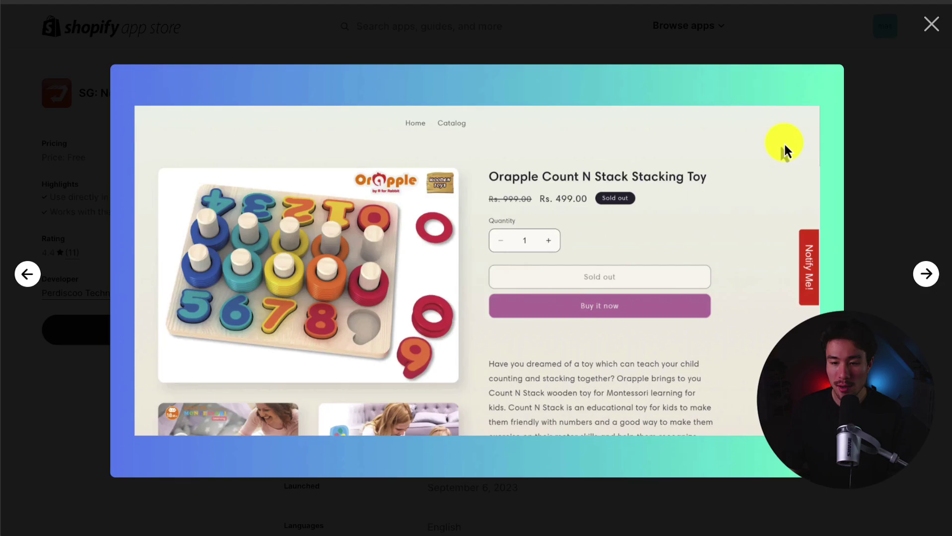
pyautogui.click(925, 275)
pyautogui.click(926, 288)
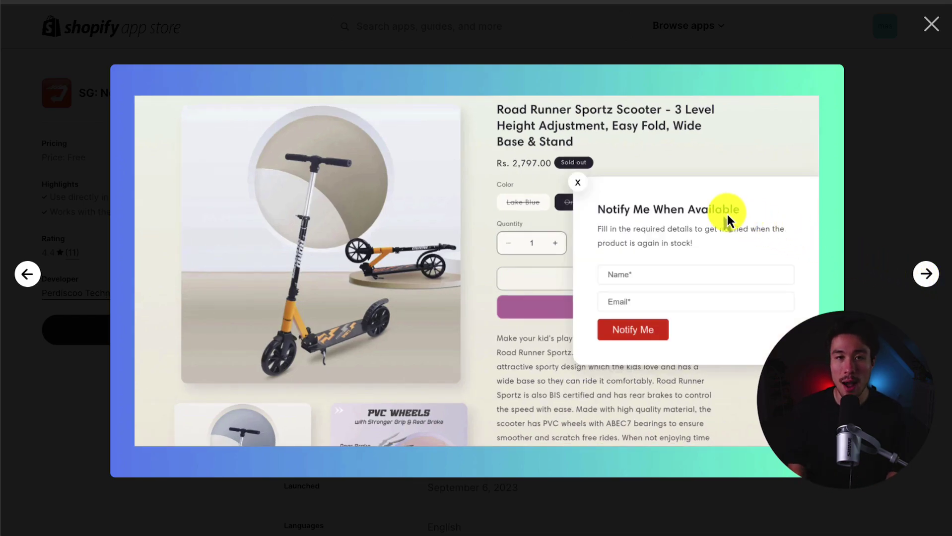
pyautogui.click(877, 82)
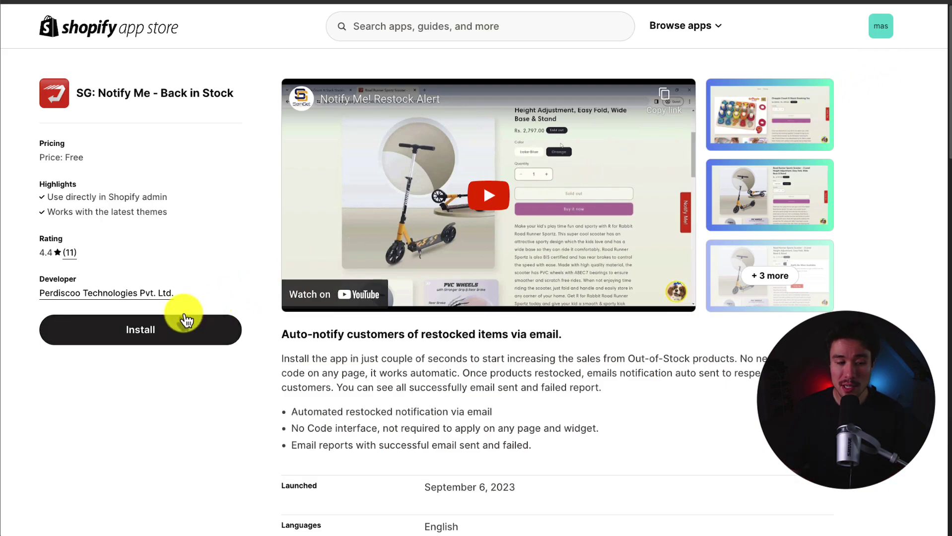
pyautogui.click(143, 325)
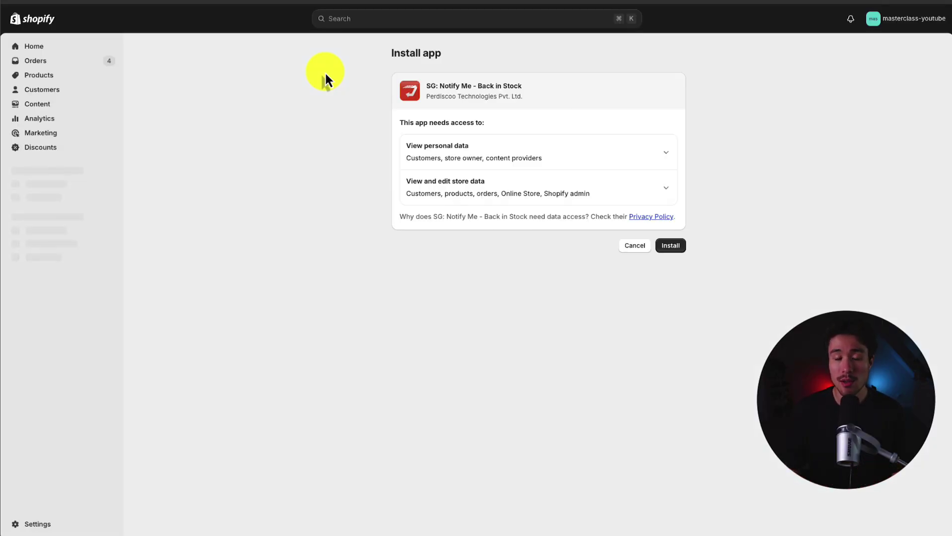
# Confirm installing SG: Notify Me - Back in Stock with its requested data access.
pyautogui.click(670, 246)
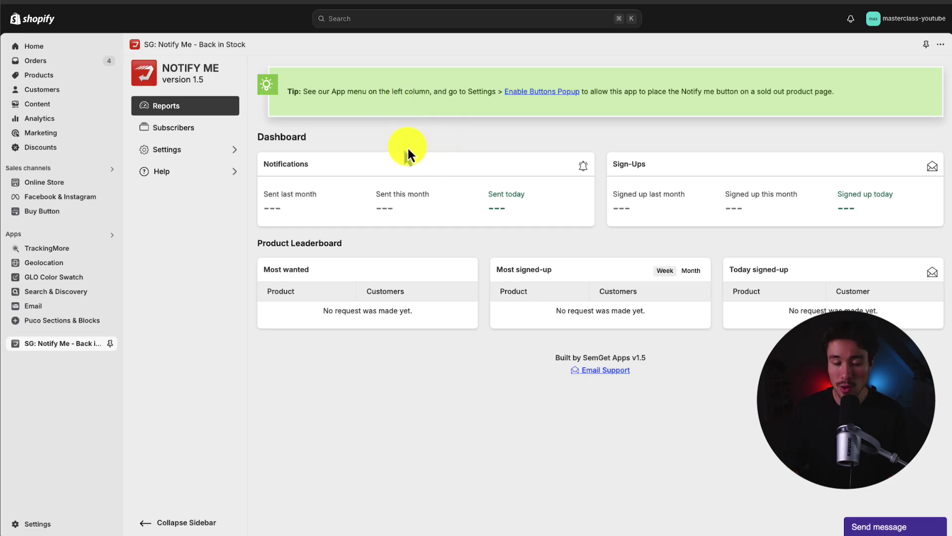
# Check the empty Notifications, Sign-Ups and Subscribers views, then expand the Notify Me Settings menu.
pyautogui.moveTo(291, 170); pyautogui.dragTo(661, 171)
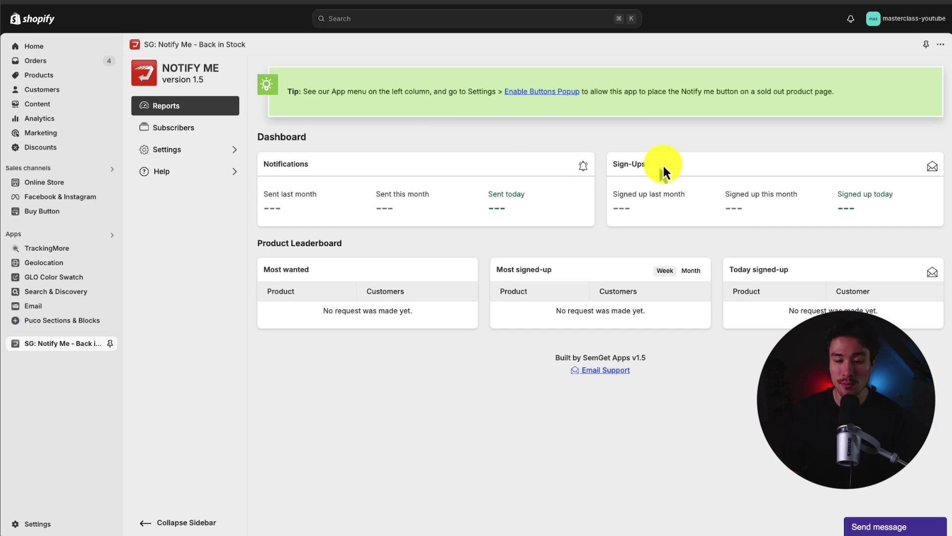
pyautogui.click(187, 138)
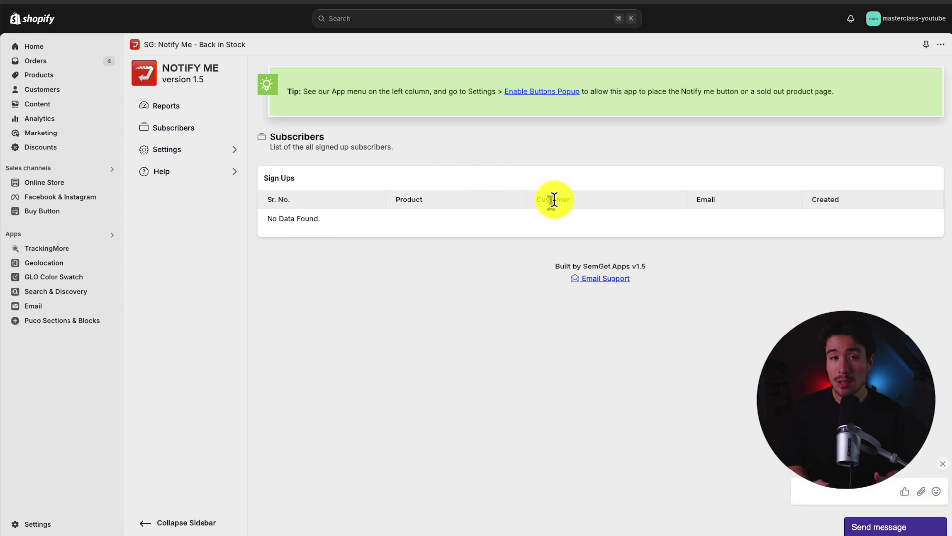
pyautogui.click(193, 149)
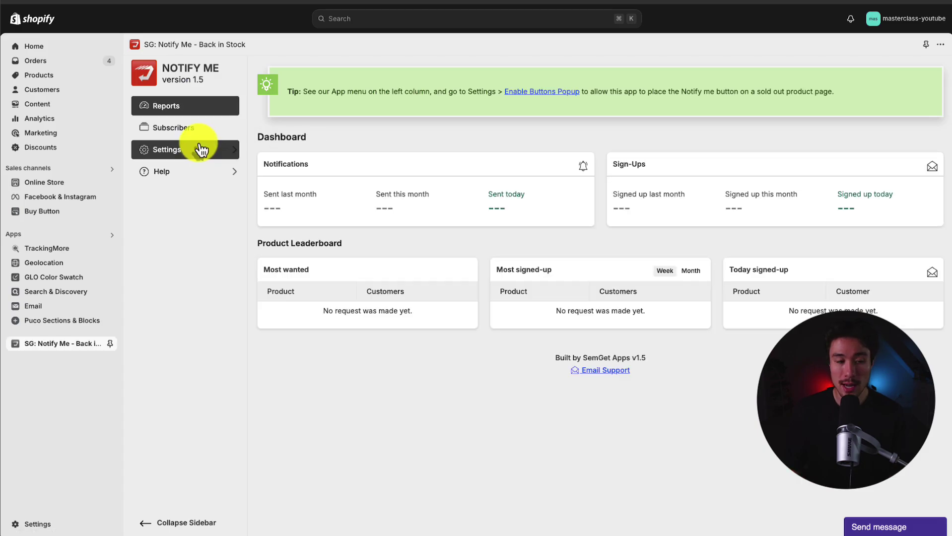
# Read the Buttons & Popup theme-editing steps and launch the theme editor's app embed panel.
pyautogui.click(142, 167)
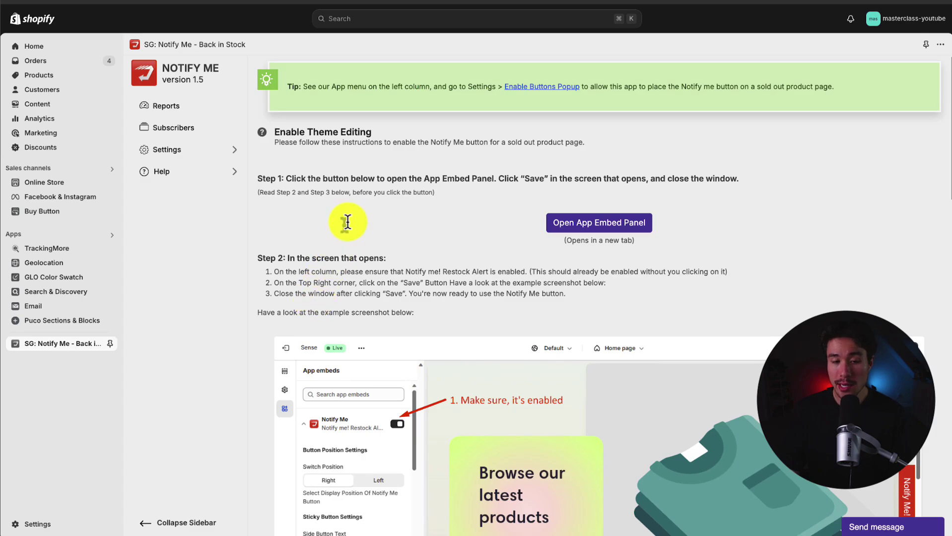
pyautogui.moveTo(366, 178); pyautogui.dragTo(736, 182)
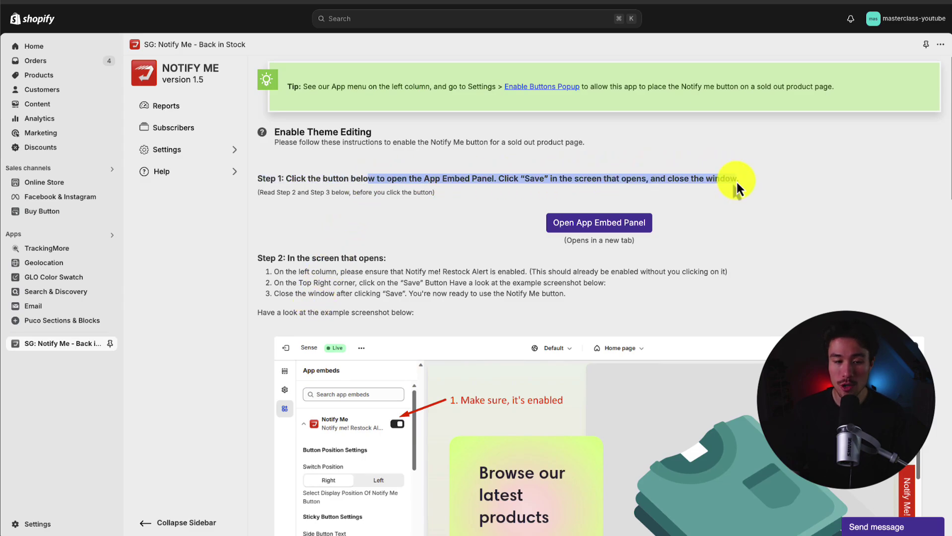
pyautogui.scroll(-3, 736, 182)
pyautogui.scroll(-8, 401, 263)
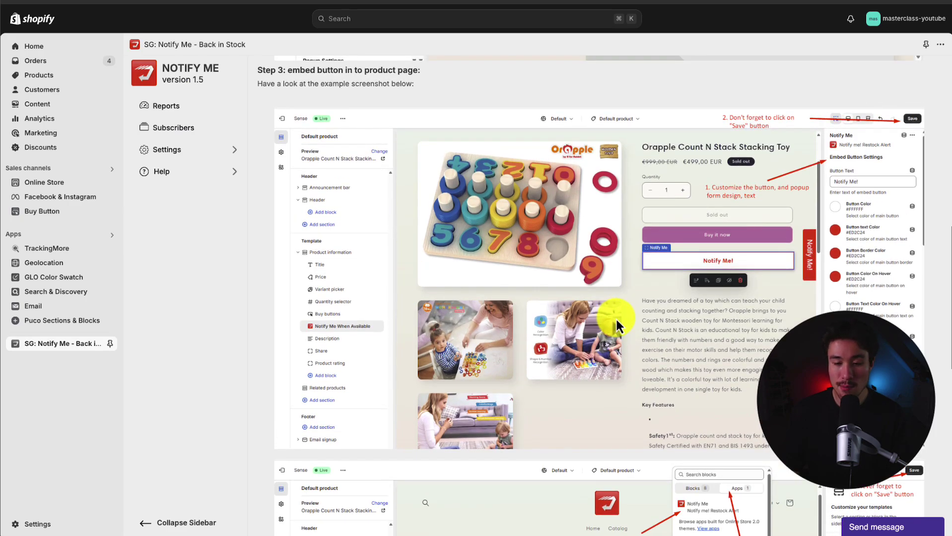
pyautogui.scroll(-8, 616, 317)
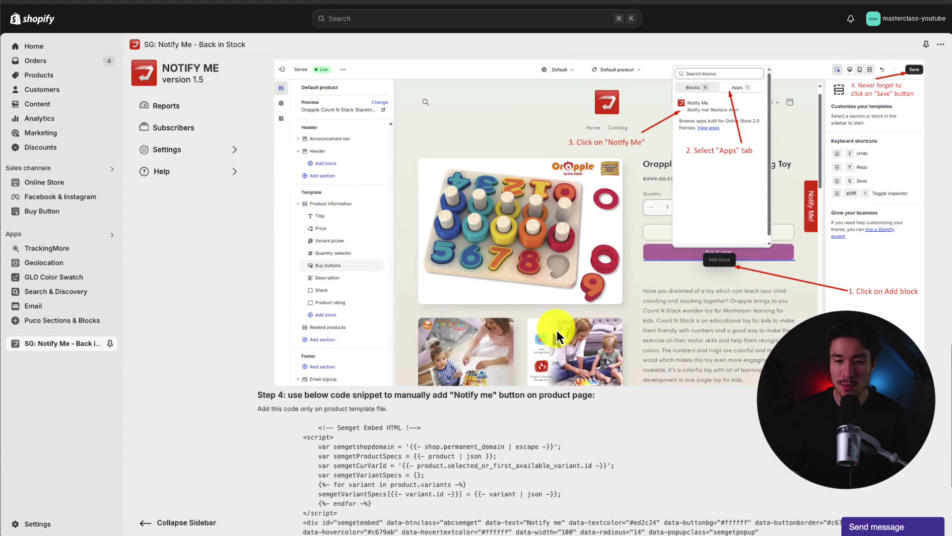
pyautogui.scroll(20, 552, 329)
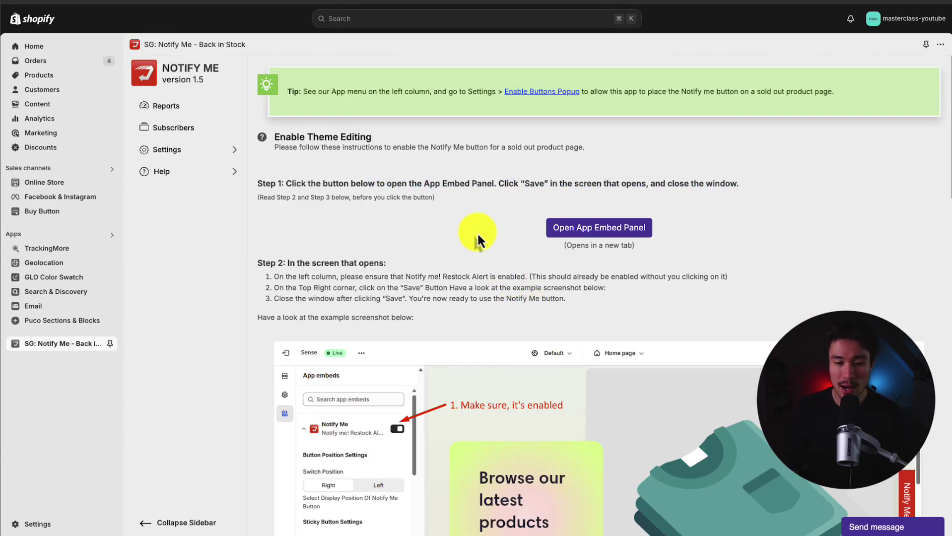
pyautogui.click(607, 232)
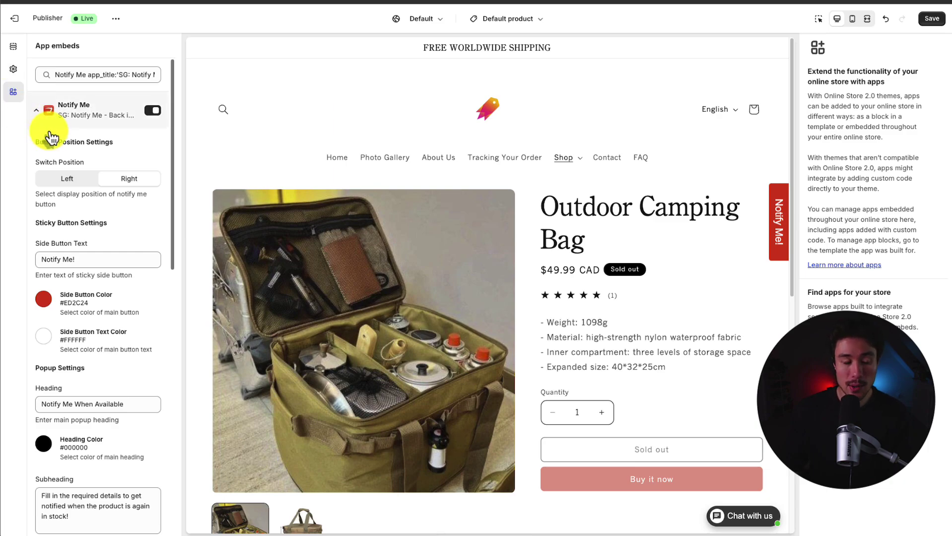
# Try Switch Position on the Notify Me side button and set its colour to #121212.
pyautogui.scroll(-1, 59, 145)
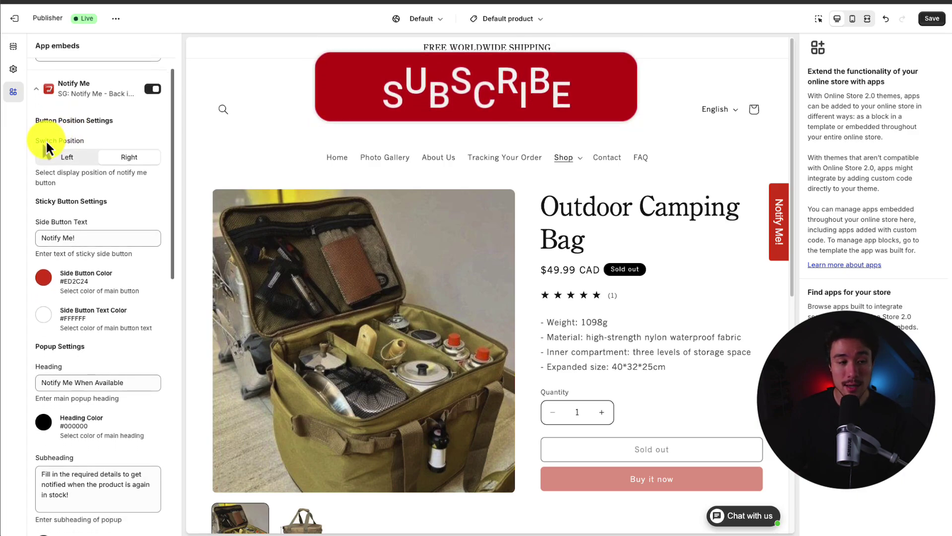
pyautogui.click(89, 159)
pyautogui.scroll(-1, 111, 159)
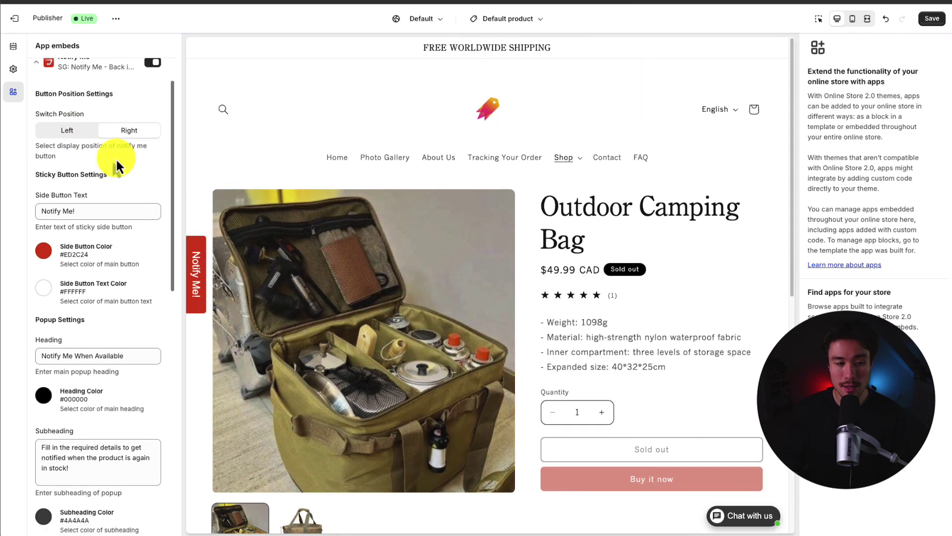
pyautogui.click(49, 211)
pyautogui.click(48, 259)
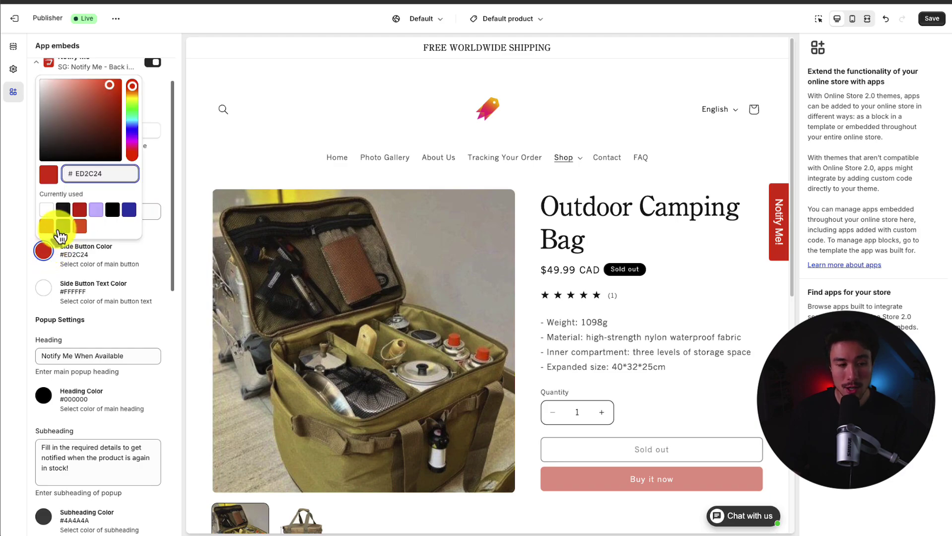
pyautogui.click(63, 207)
pyautogui.click(148, 315)
pyautogui.scroll(-3, 74, 278)
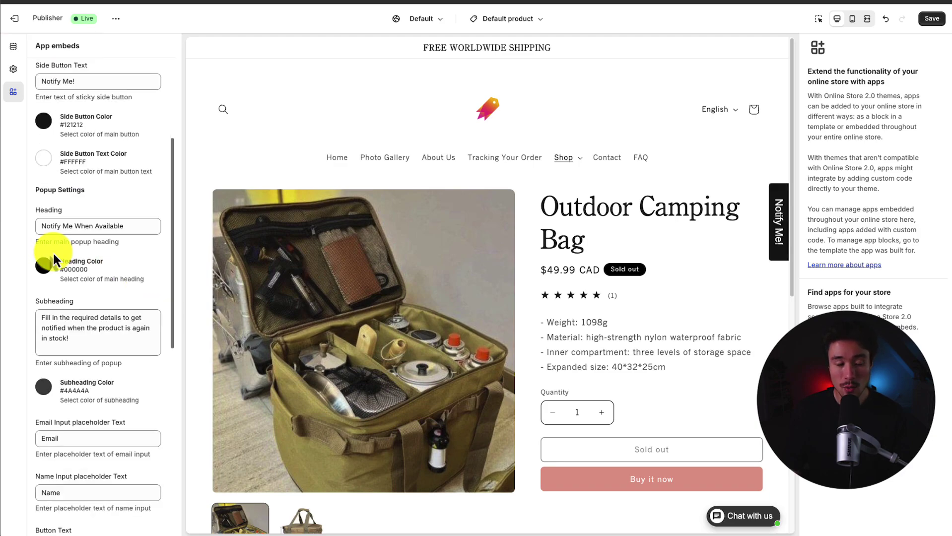
pyautogui.moveTo(61, 224); pyautogui.dragTo(121, 227)
# Preview the Notify Me popup and review its subheading, email and name placeholder fields.
pyautogui.scroll(-1, 121, 227)
pyautogui.click(776, 223)
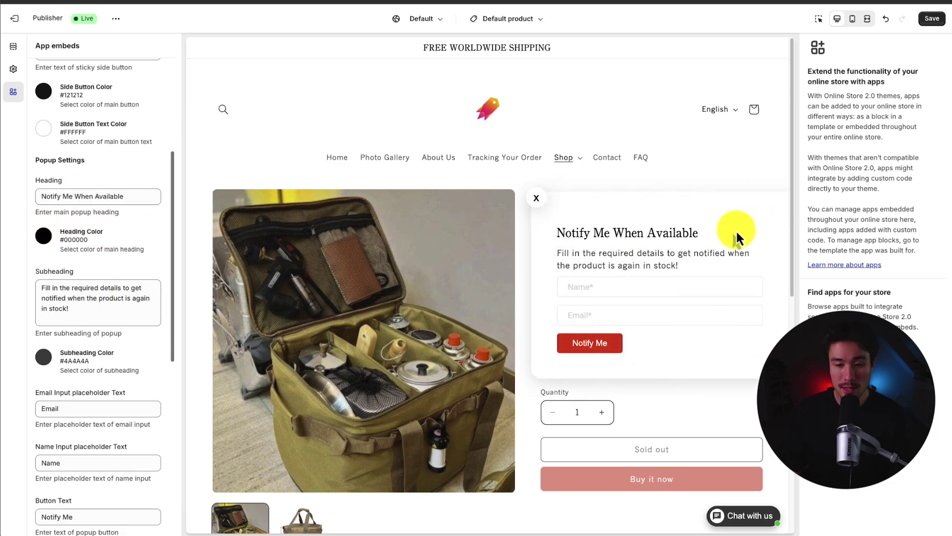
pyautogui.moveTo(70, 308); pyautogui.dragTo(47, 281)
pyautogui.click(48, 290)
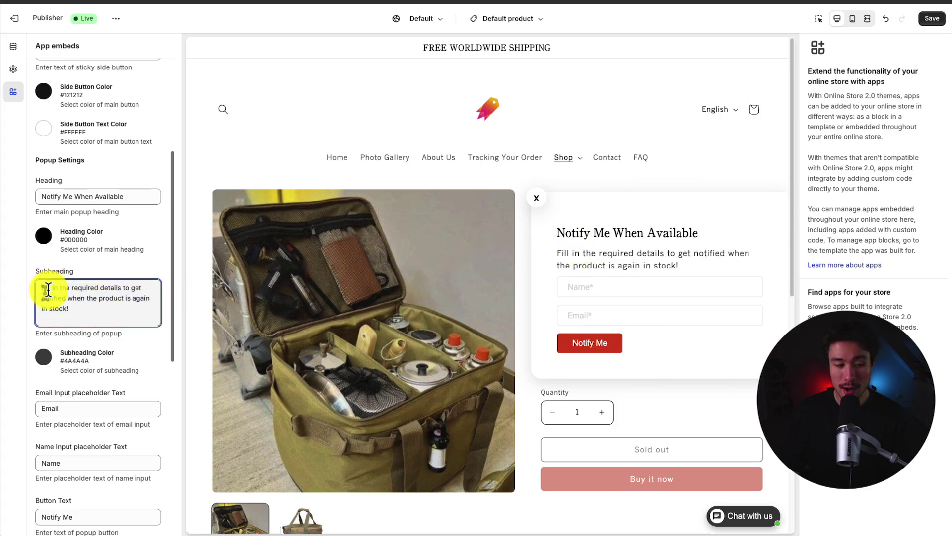
pyautogui.scroll(-4, 141, 313)
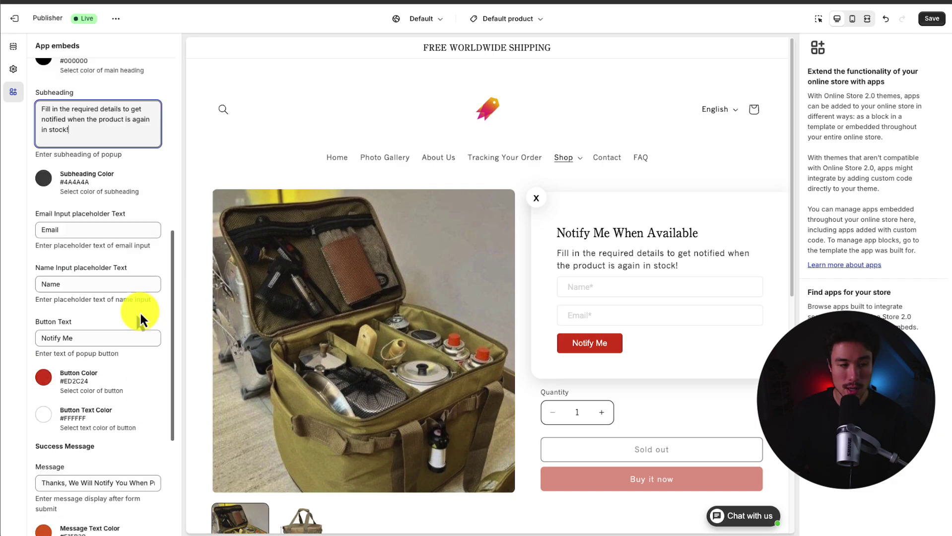
pyautogui.click(74, 230)
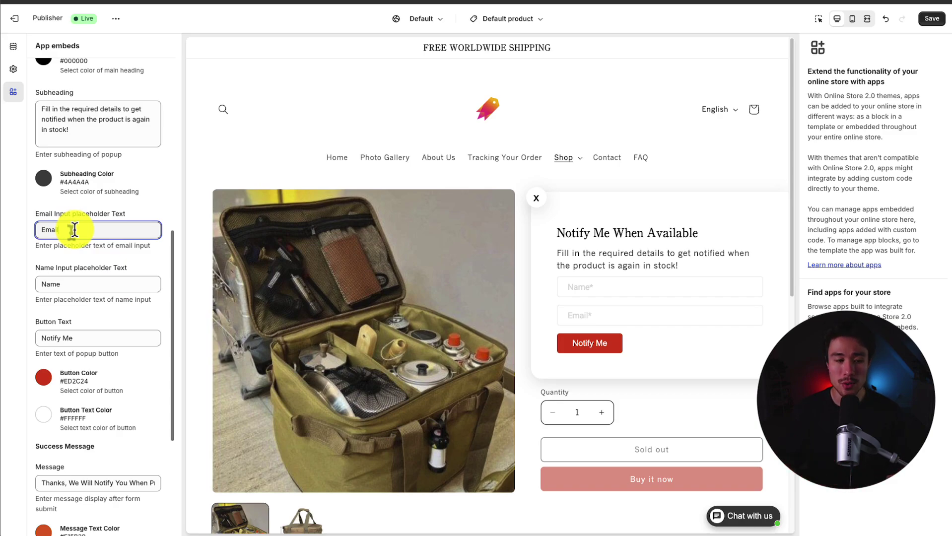
pyautogui.click(69, 281)
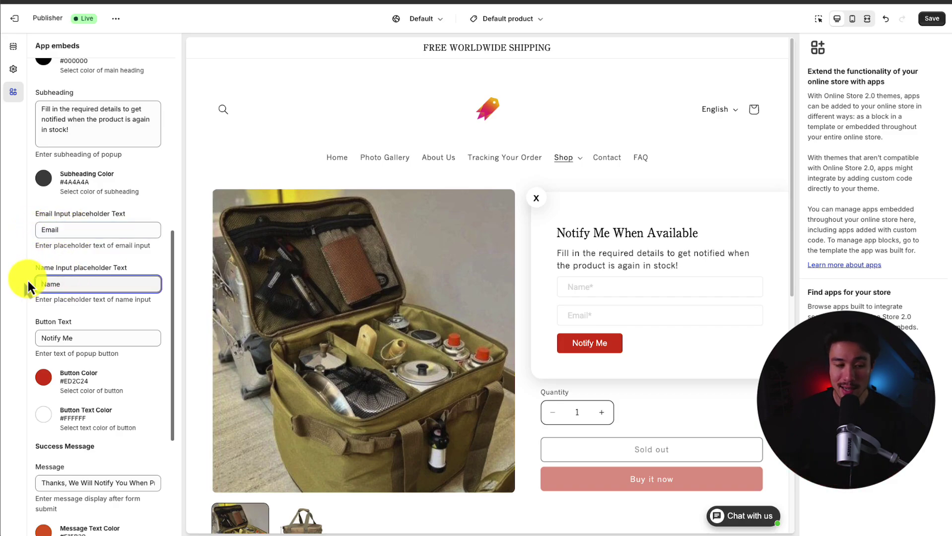
pyautogui.scroll(-2, 27, 279)
# Set the popup Button Color to black #121212 and save the theme.
pyautogui.click(43, 293)
pyautogui.click(47, 217)
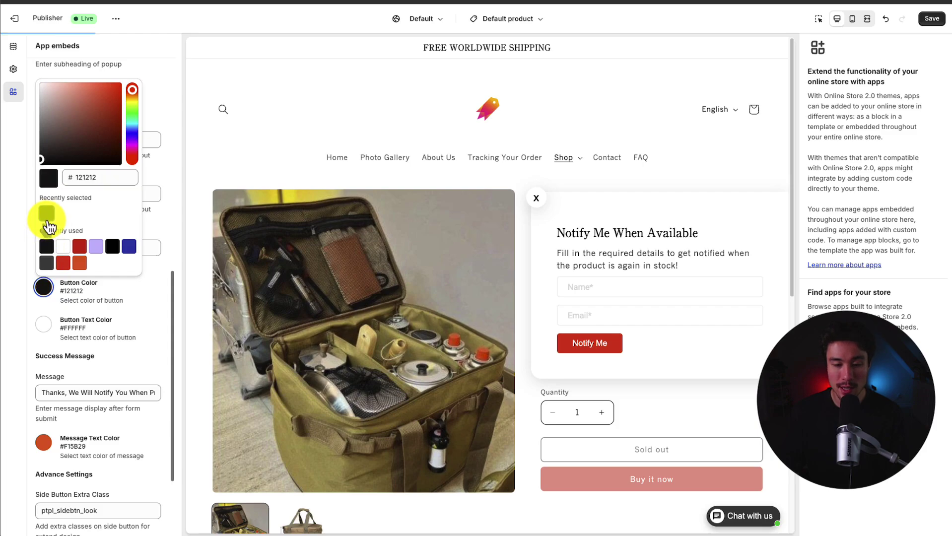
pyautogui.click(128, 352)
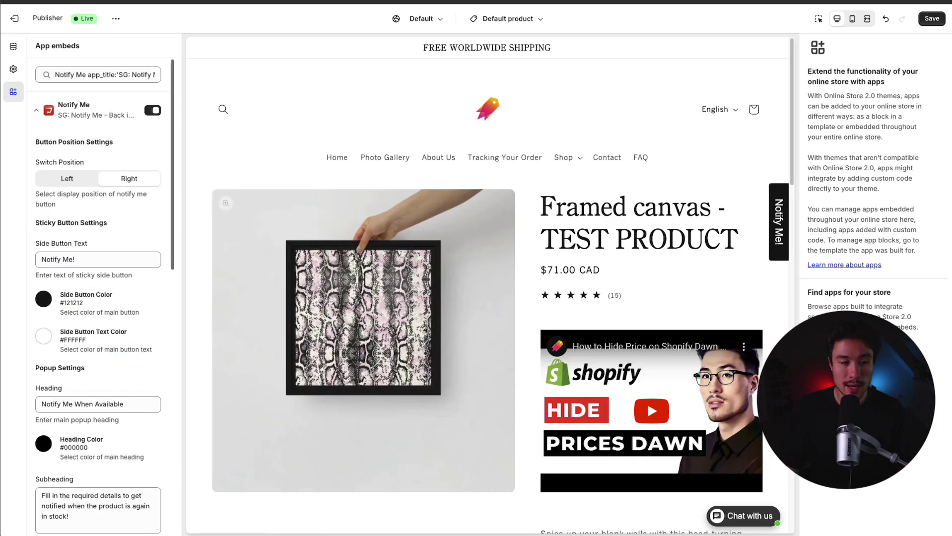
pyautogui.click(934, 21)
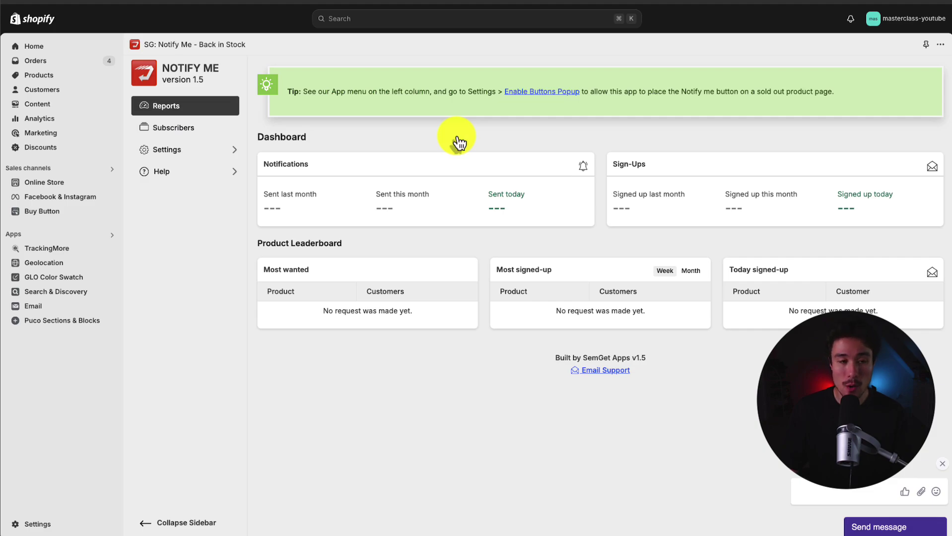
# Expand Settings in the SG: Notify Me app menu.
pyautogui.click(170, 148)
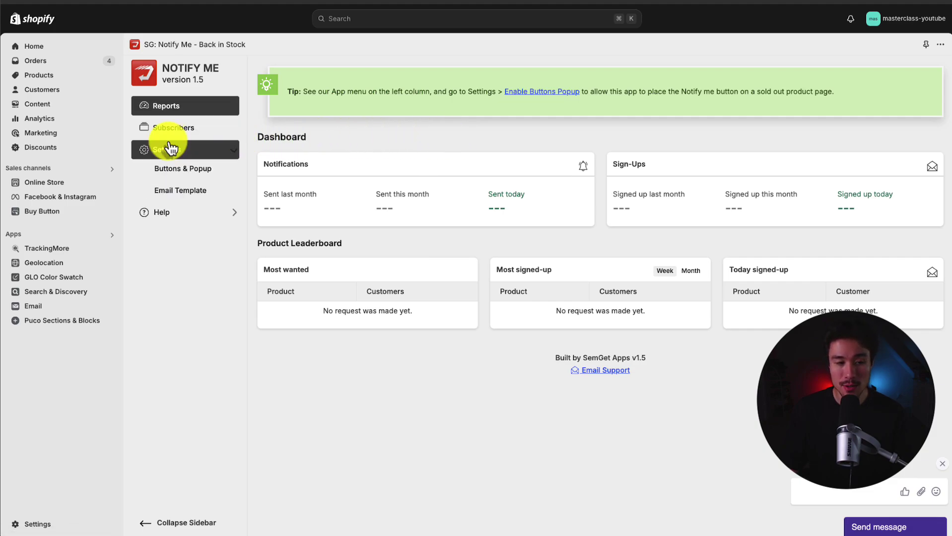
# Open Email Template settings and turn on back-in-stock email notifications.
pyautogui.click(176, 193)
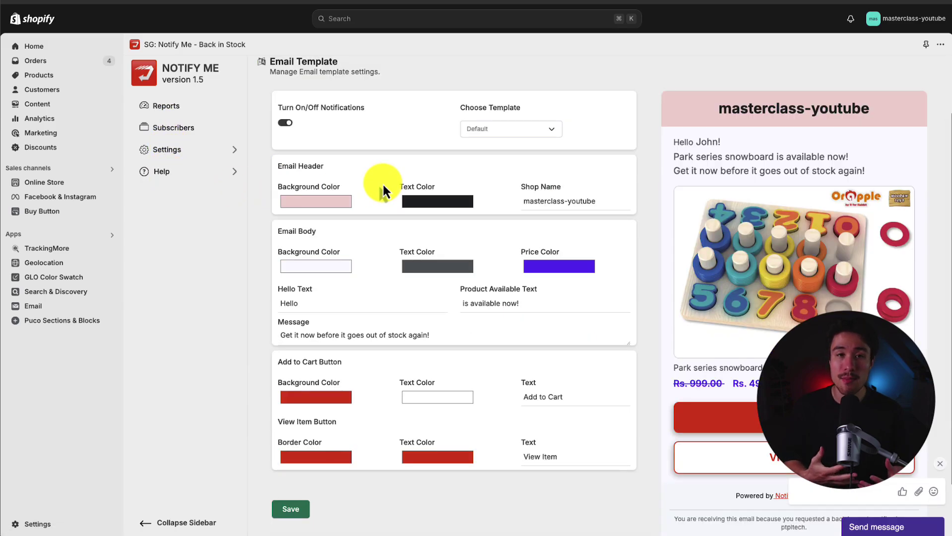
pyautogui.scroll(-2, 436, 278)
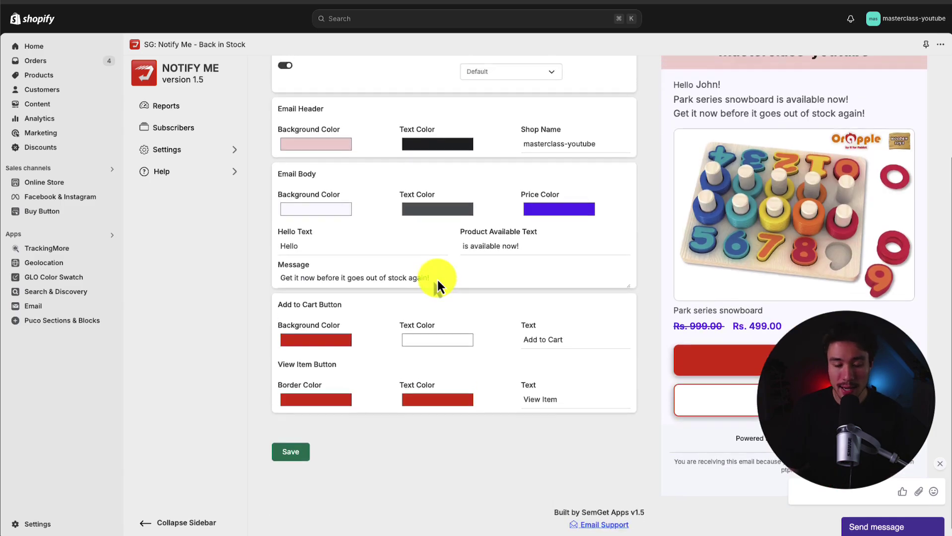
pyautogui.scroll(5, 437, 281)
pyautogui.scroll(-1, 407, 217)
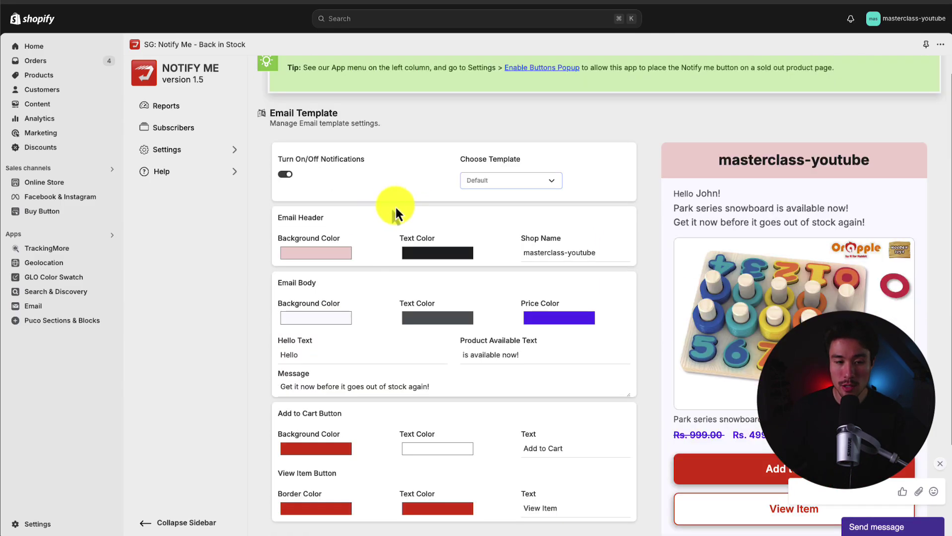
pyautogui.click(285, 175)
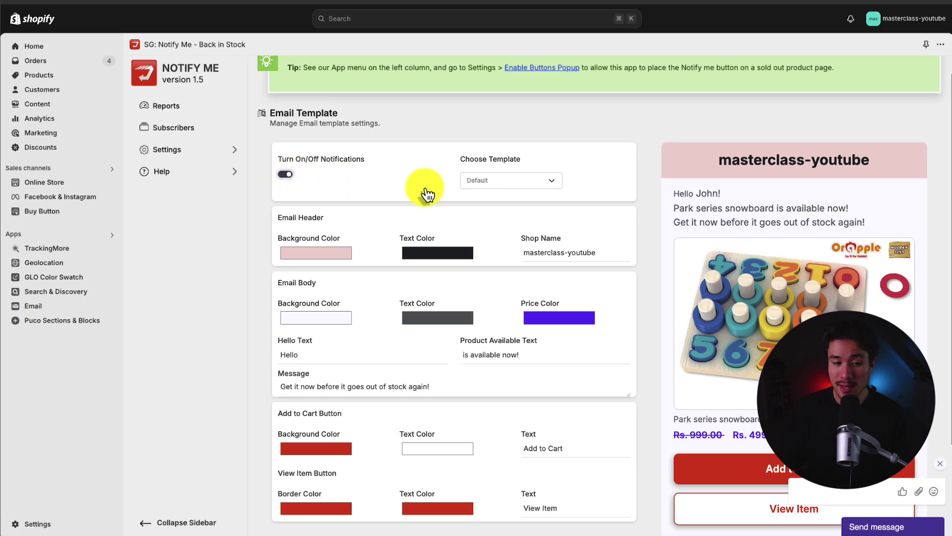
# Choose Template 1 as the back-in-stock email design.
pyautogui.click(476, 182)
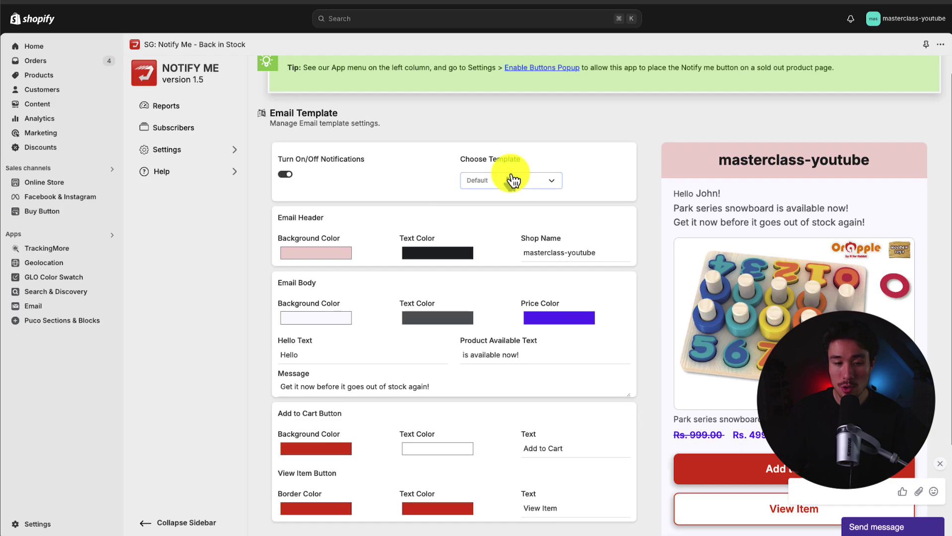
pyautogui.click(525, 184)
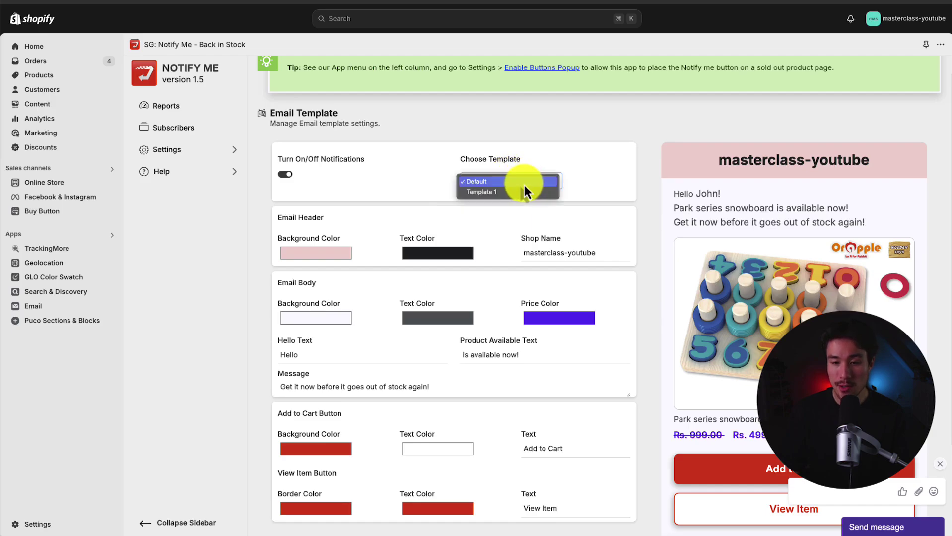
pyautogui.click(517, 194)
pyautogui.scroll(-3, 563, 241)
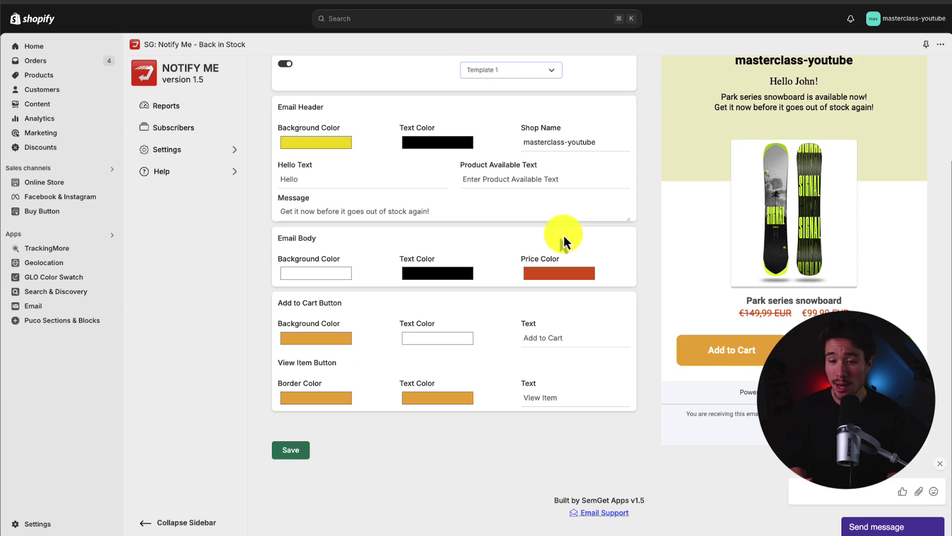
pyautogui.scroll(3, 563, 238)
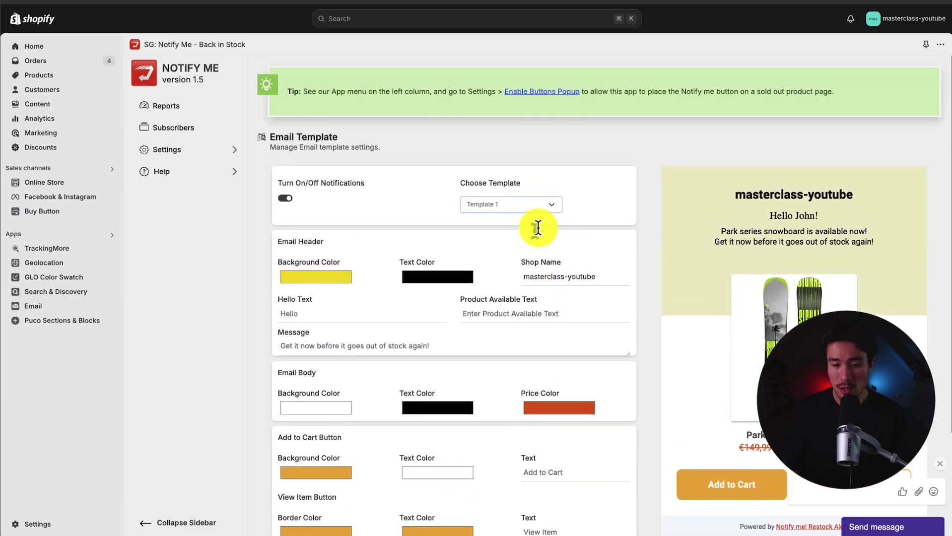
pyautogui.scroll(-2, 371, 194)
# Make the email header background black and its text white.
pyautogui.click(315, 174)
pyautogui.click(281, 252)
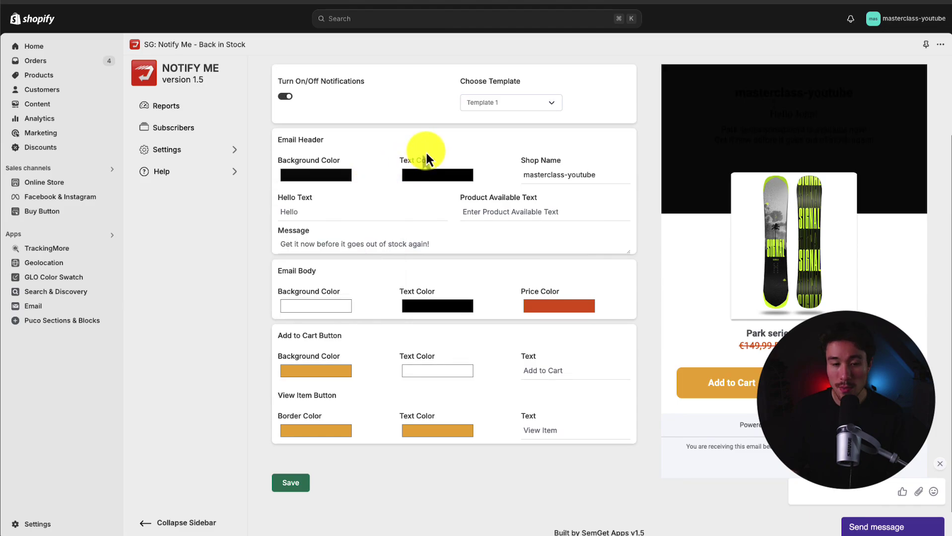
pyautogui.click(420, 175)
pyautogui.click(402, 185)
pyautogui.click(441, 125)
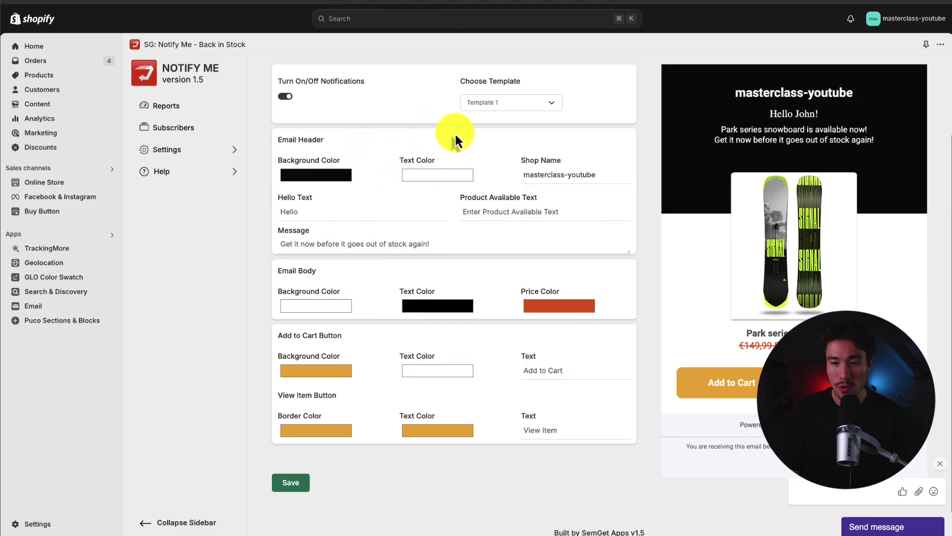
pyautogui.moveTo(526, 179); pyautogui.dragTo(611, 173)
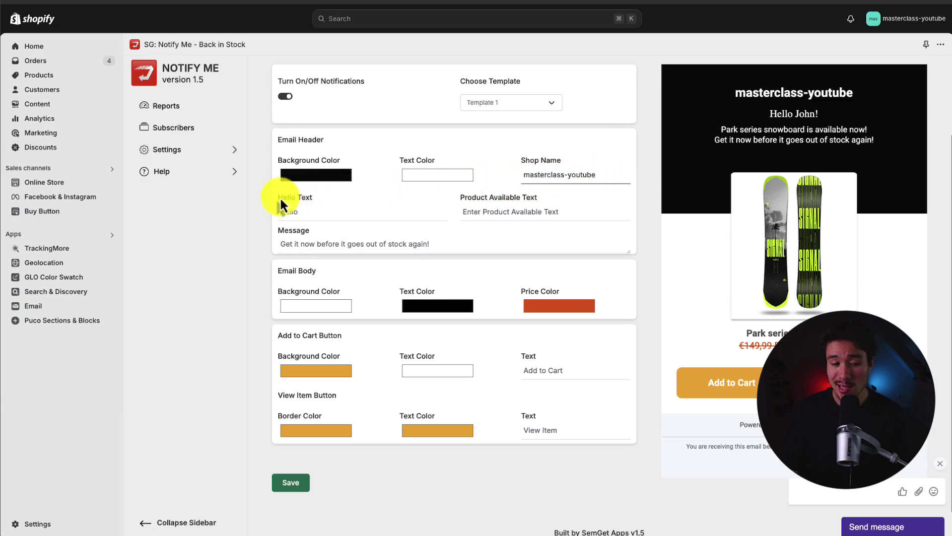
pyautogui.moveTo(276, 198); pyautogui.dragTo(376, 202)
pyautogui.moveTo(476, 198); pyautogui.dragTo(544, 199)
pyautogui.scroll(-2, 522, 194)
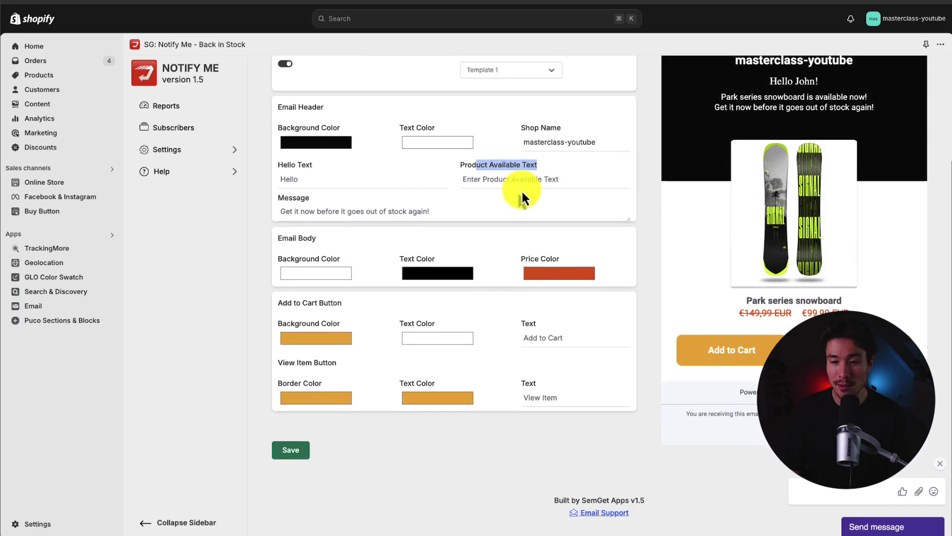
# Set the Add to Cart button background to red.
pyautogui.click(311, 339)
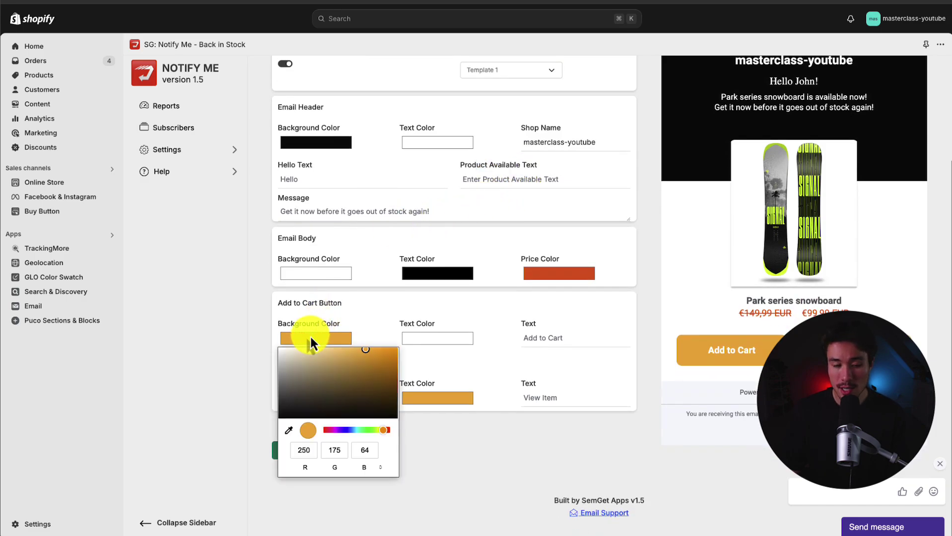
pyautogui.click(329, 430)
pyautogui.moveTo(350, 388); pyautogui.dragTo(403, 350)
pyautogui.click(324, 430)
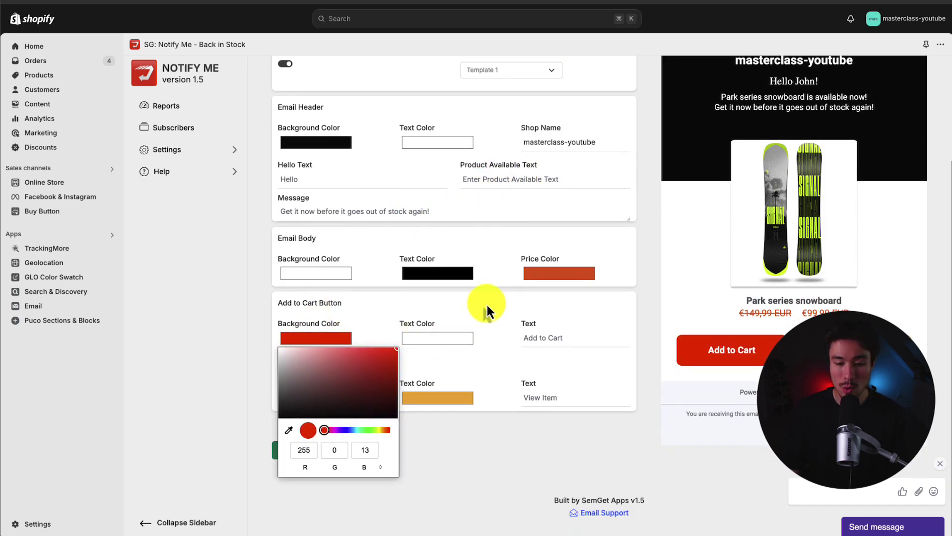
pyautogui.click(485, 302)
# Make the View Item button's border and text colours red.
pyautogui.click(325, 398)
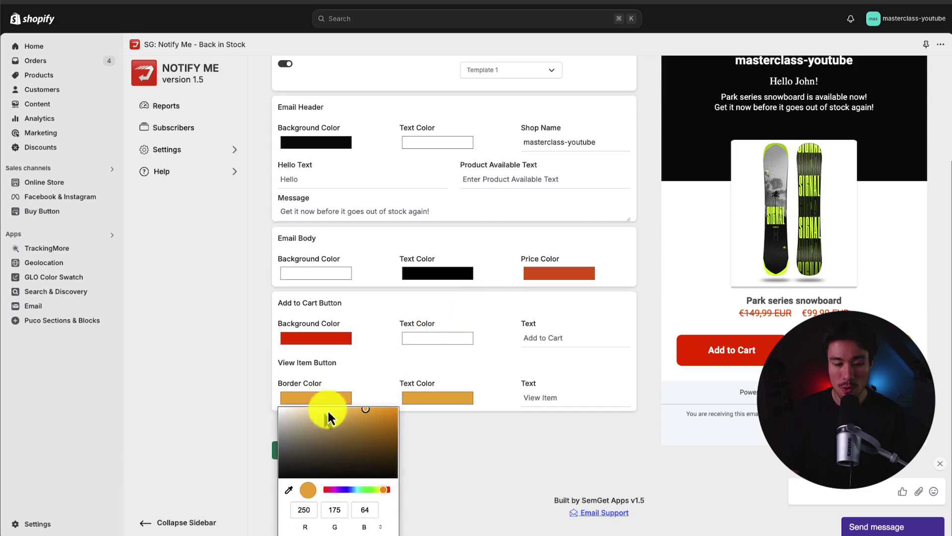
pyautogui.click(338, 488)
pyautogui.click(325, 489)
pyautogui.click(407, 397)
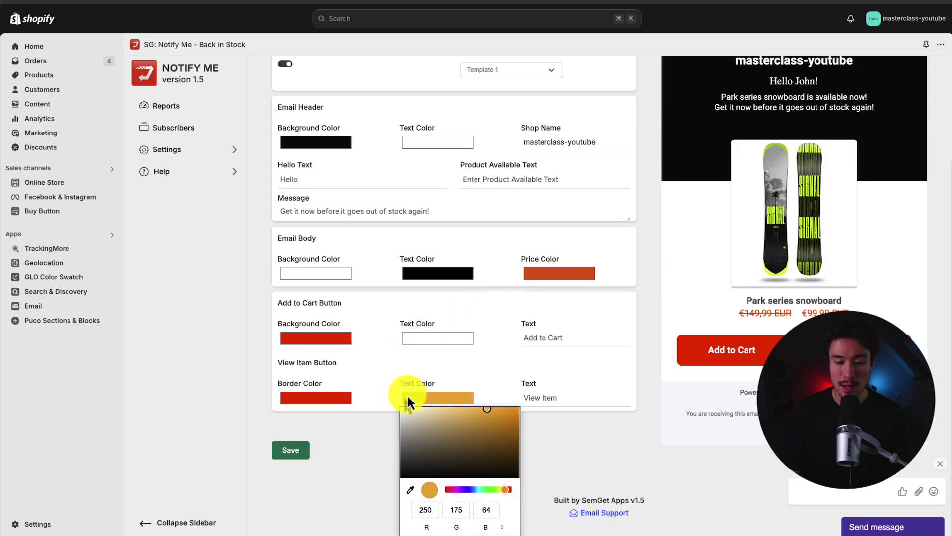
pyautogui.click(453, 490)
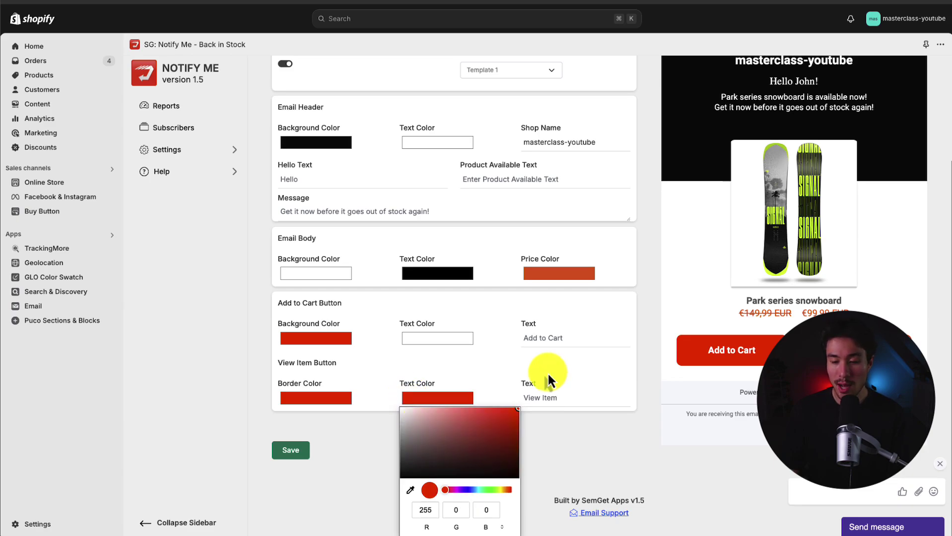
pyautogui.click(496, 319)
# Save the email template settings.
pyautogui.scroll(4, 496, 312)
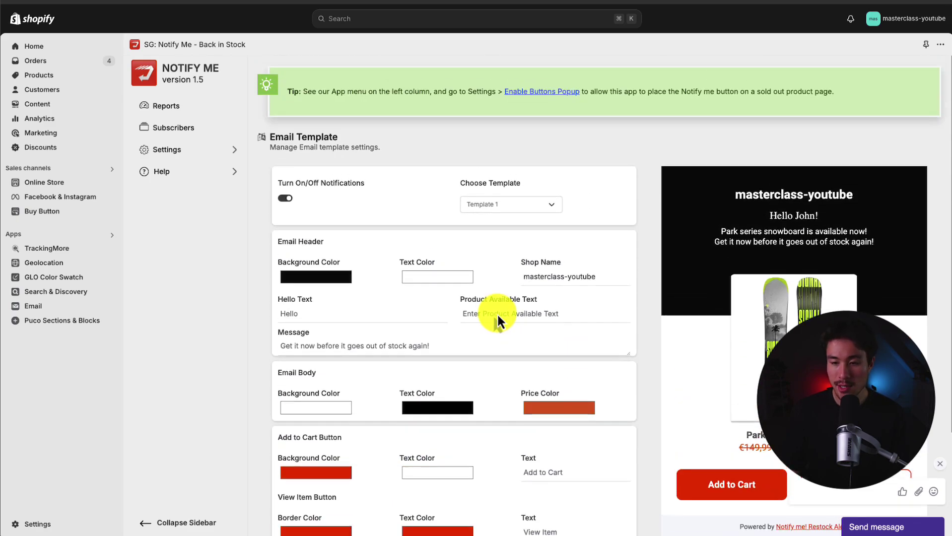
pyautogui.scroll(-4, 496, 313)
pyautogui.click(291, 449)
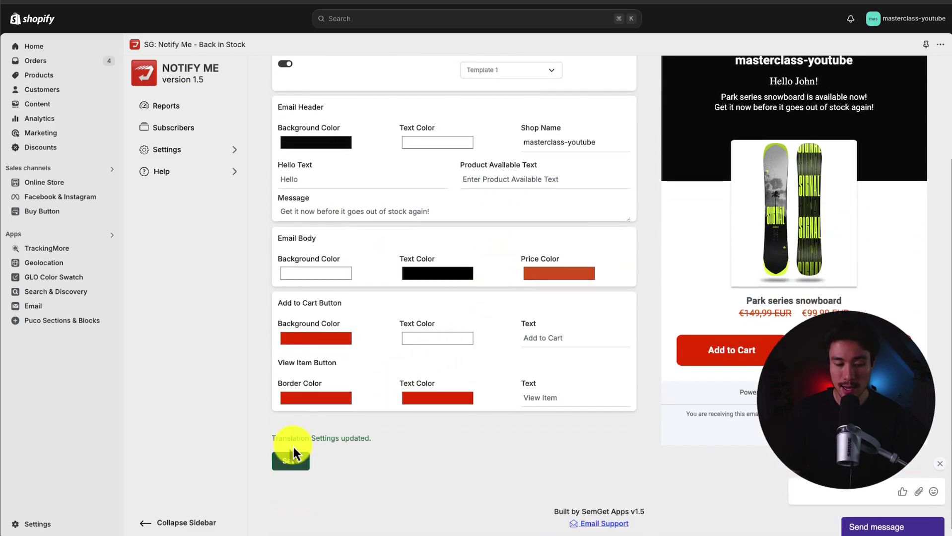
pyautogui.scroll(3, 385, 362)
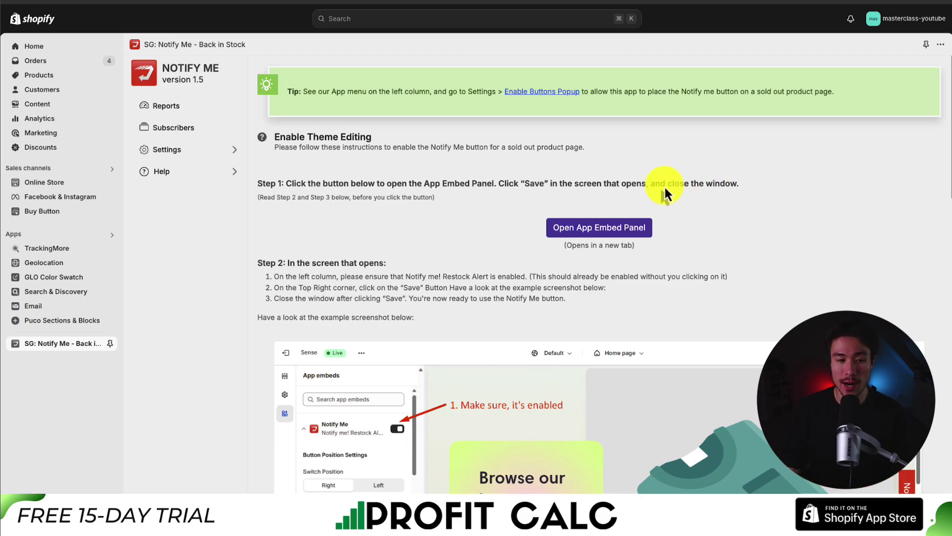
# Open the live store and view the Framed canvas - TEST PRODUCT page, dismissing the spin-the-wheel popup.
pyautogui.click(109, 182)
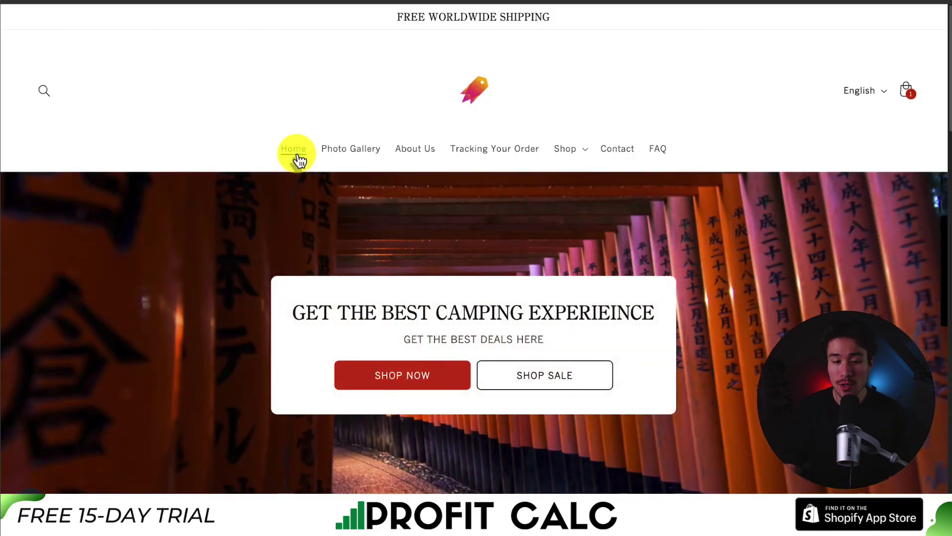
pyautogui.scroll(-7, 393, 114)
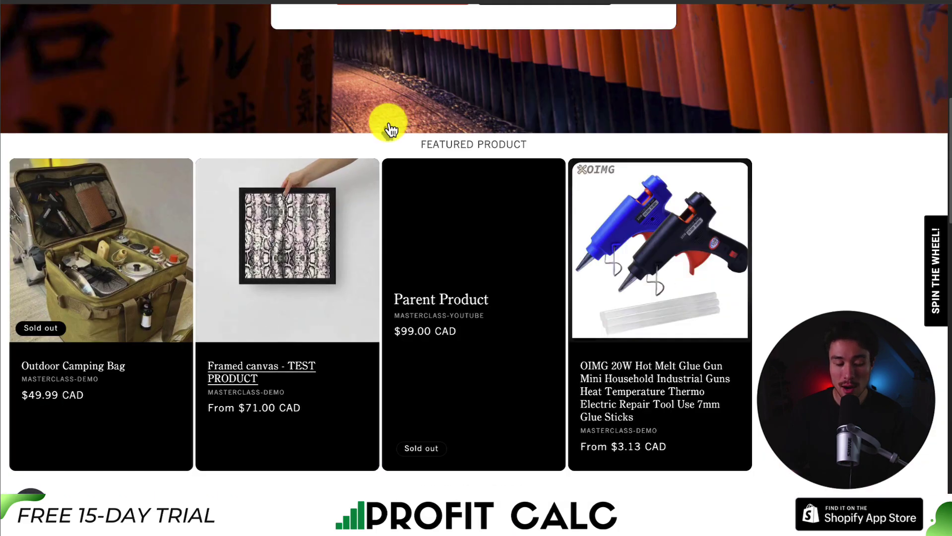
pyautogui.click(258, 370)
pyautogui.scroll(-5, 262, 375)
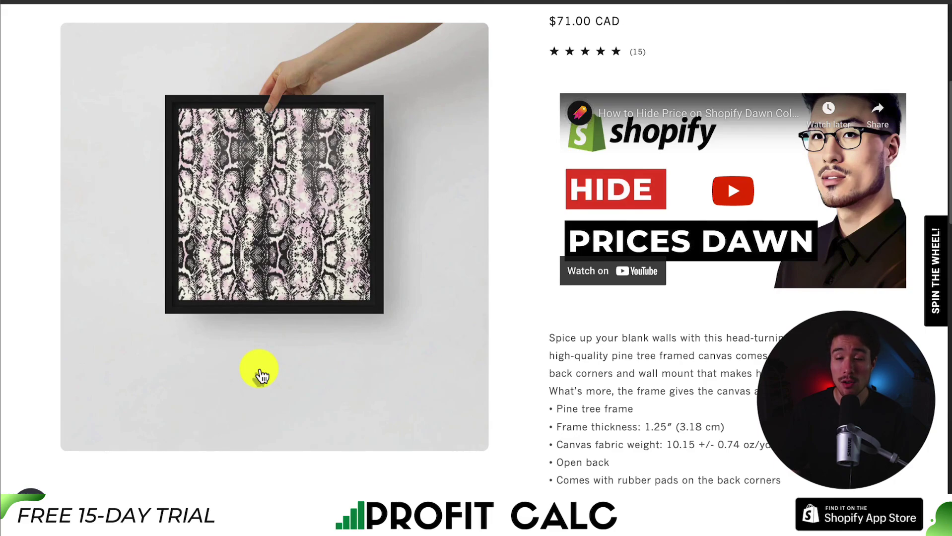
pyautogui.click(936, 271)
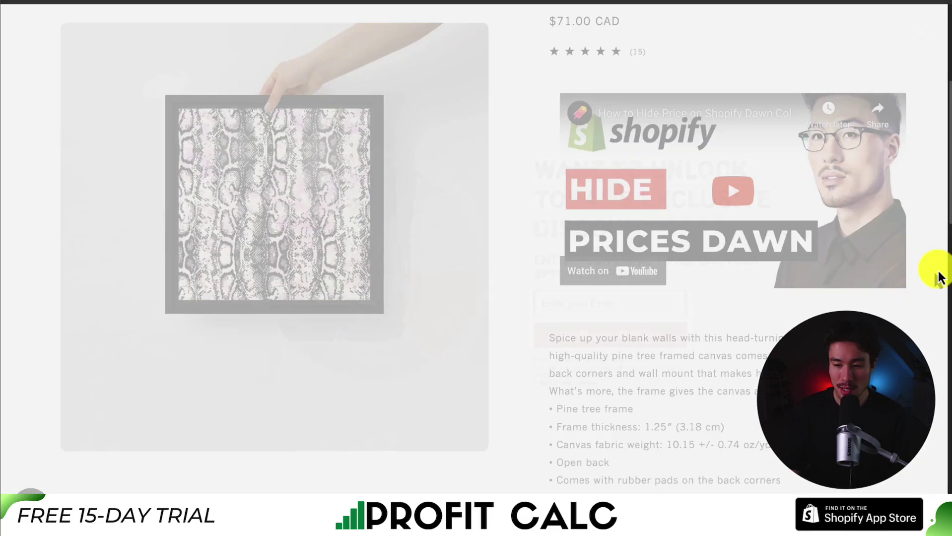
pyautogui.click(837, 71)
# Return to the homepage and open the sold-out Outdoor Camping Bag product page.
pyautogui.scroll(5, 808, 202)
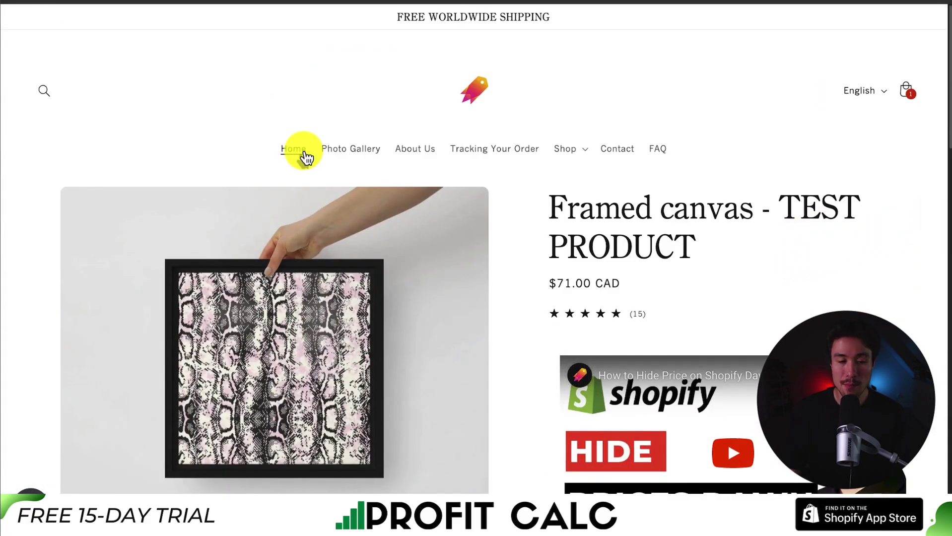
pyautogui.click(300, 150)
pyautogui.scroll(-1, 307, 157)
pyautogui.scroll(-10, 306, 157)
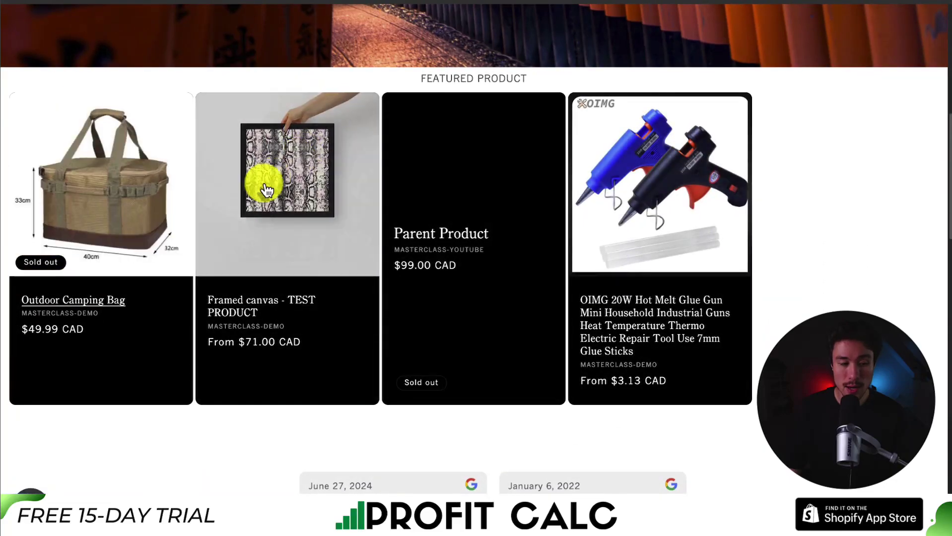
pyautogui.click(108, 305)
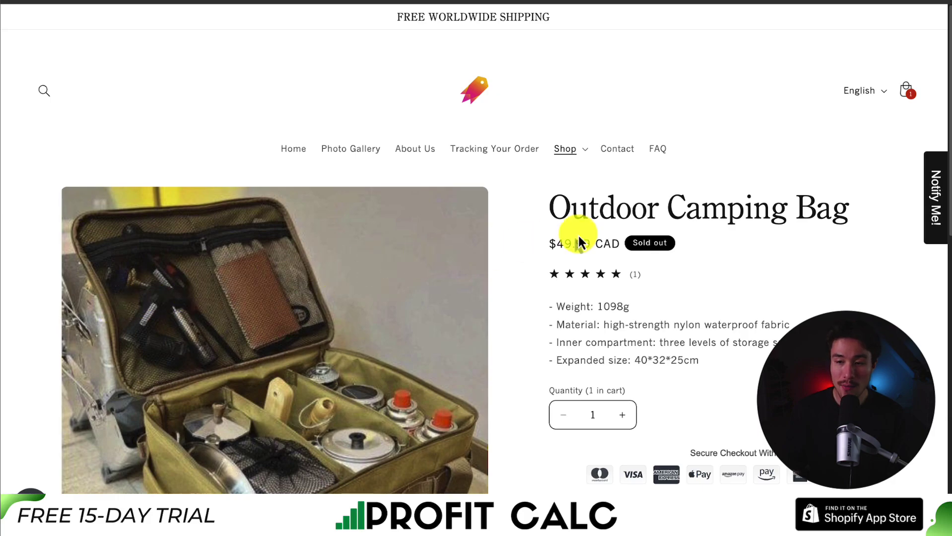
# Open the 'Notify Me!' popup on the sold-out product and focus its Name field.
pyautogui.click(939, 188)
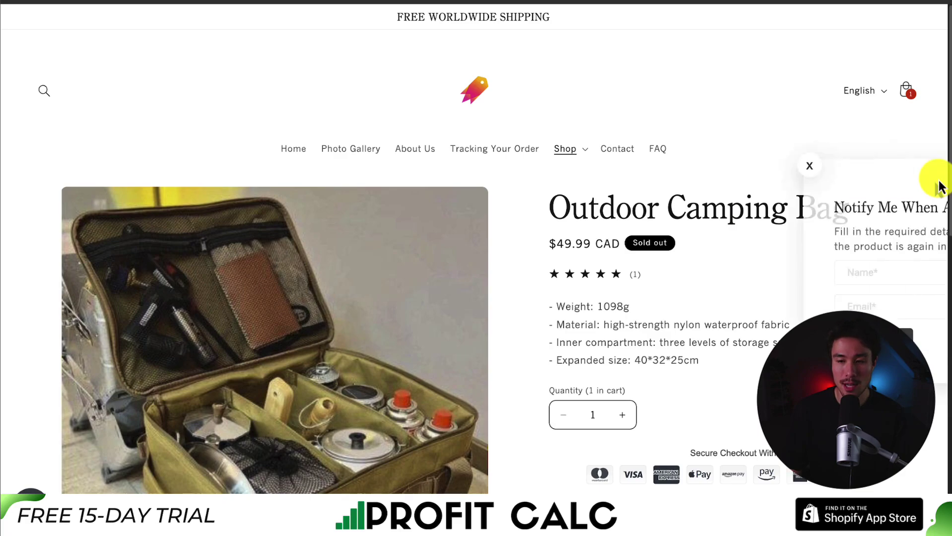
pyautogui.click(678, 270)
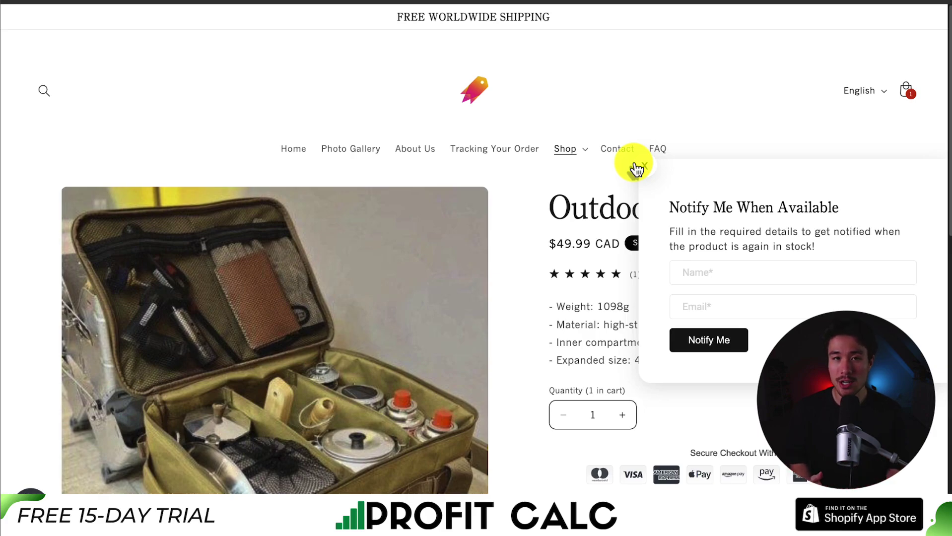
pyautogui.scroll(-1, 644, 174)
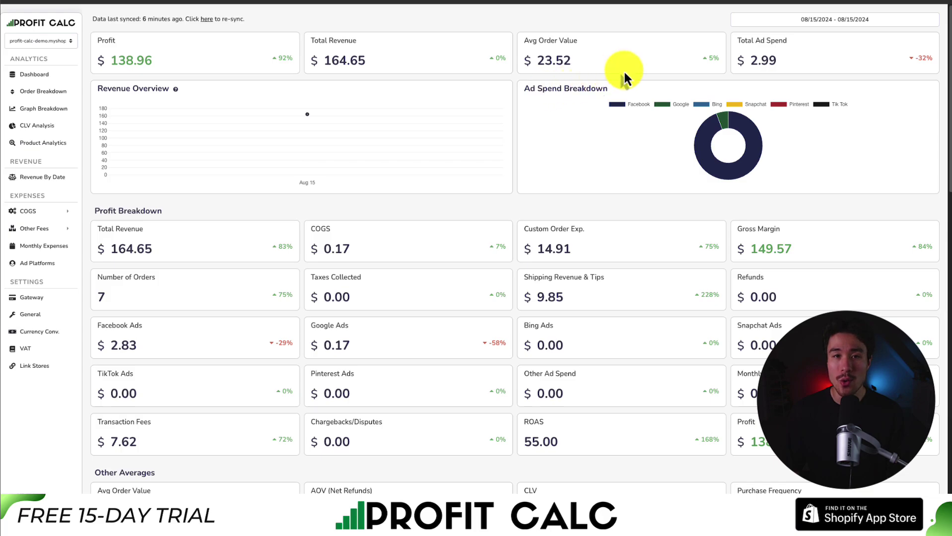
# Switch the Profit Calc dashboard to Last 7 Days (08/09/2024–08/15/2024) and review the metrics.
pyautogui.click(822, 19)
pyautogui.click(890, 65)
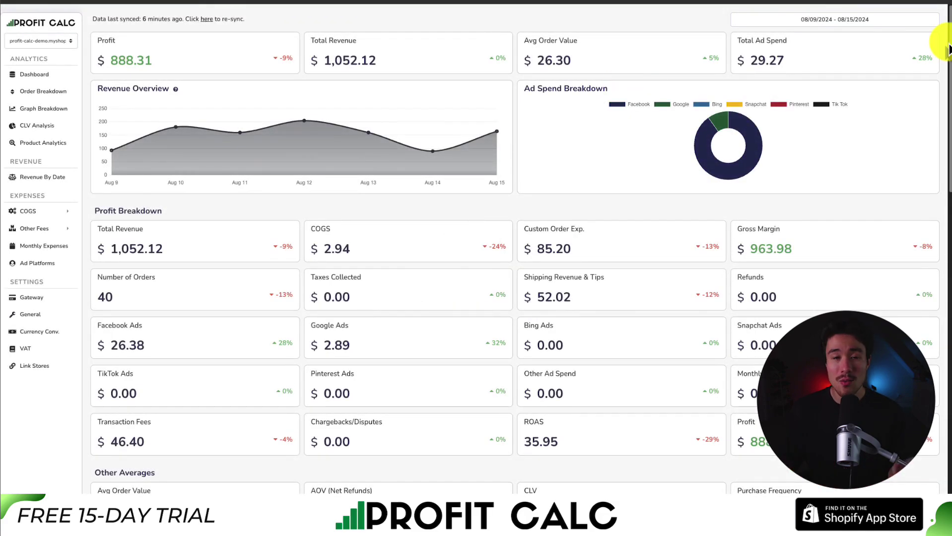
pyautogui.scroll(-2, 945, 50)
pyautogui.moveTo(949, 60); pyautogui.dragTo(915, 305)
pyautogui.scroll(5, 916, 299)
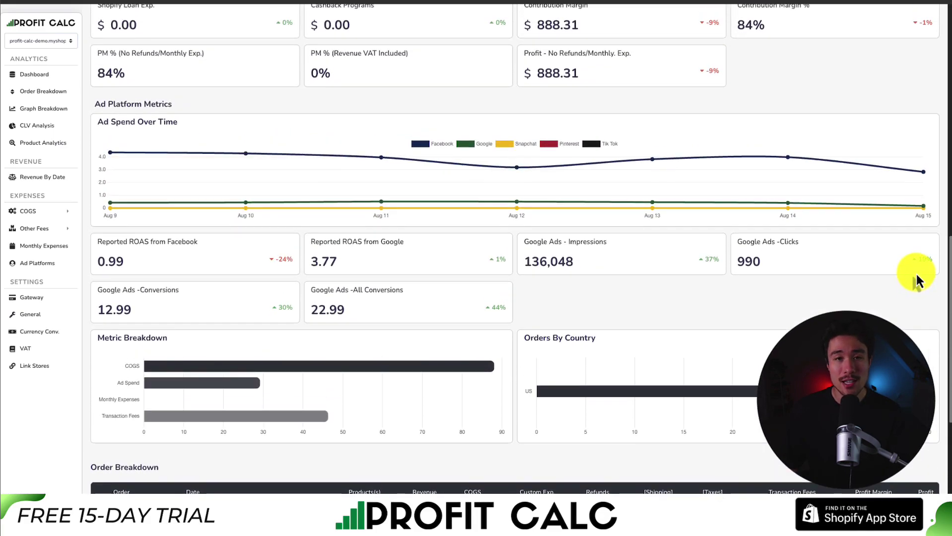
pyautogui.scroll(2, 910, 204)
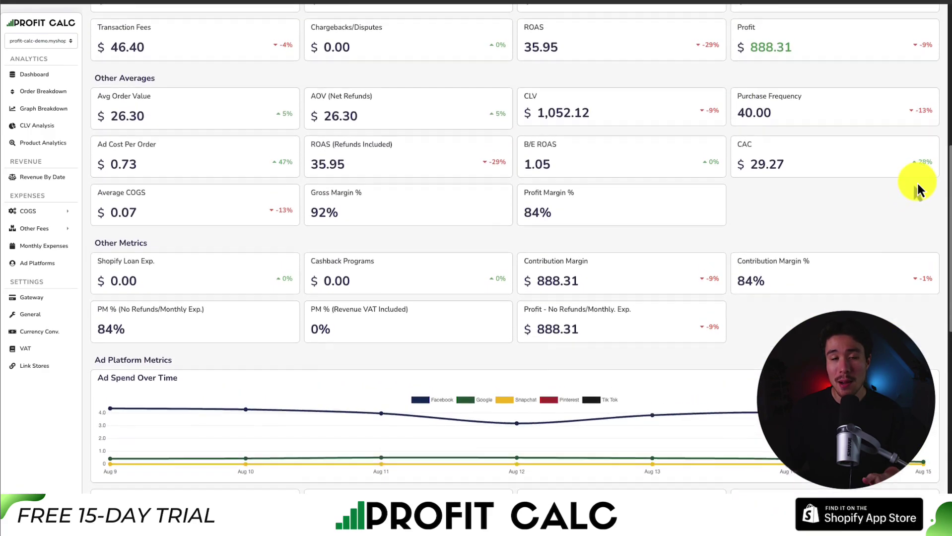
pyautogui.scroll(5, 920, 176)
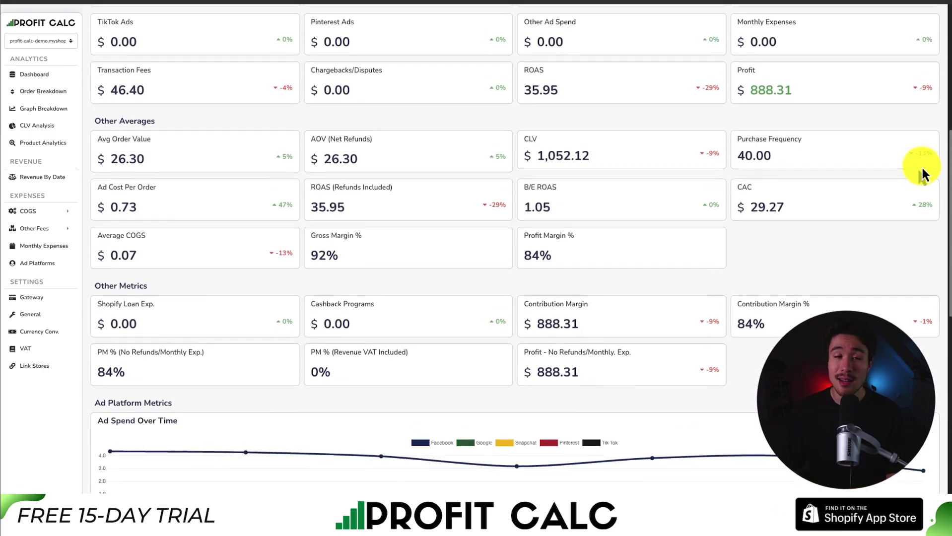
pyautogui.scroll(3, 918, 94)
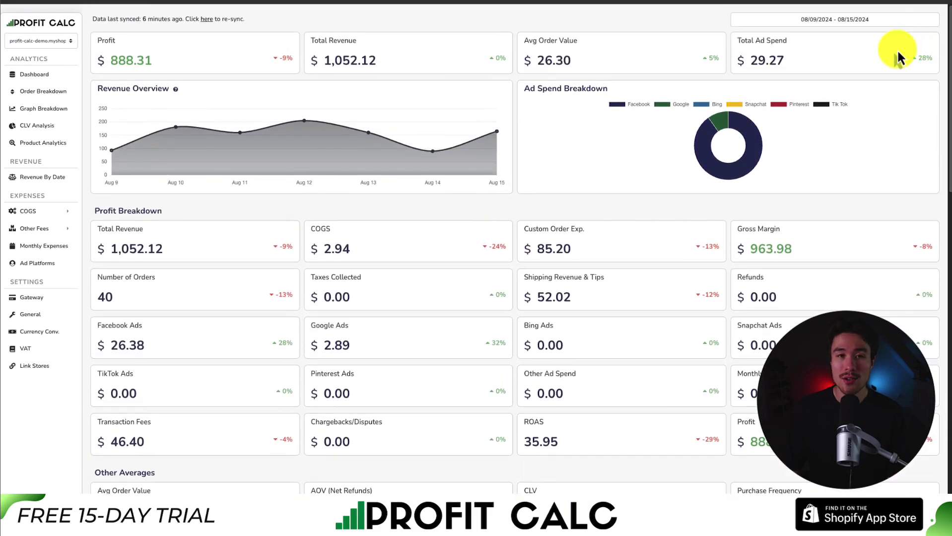